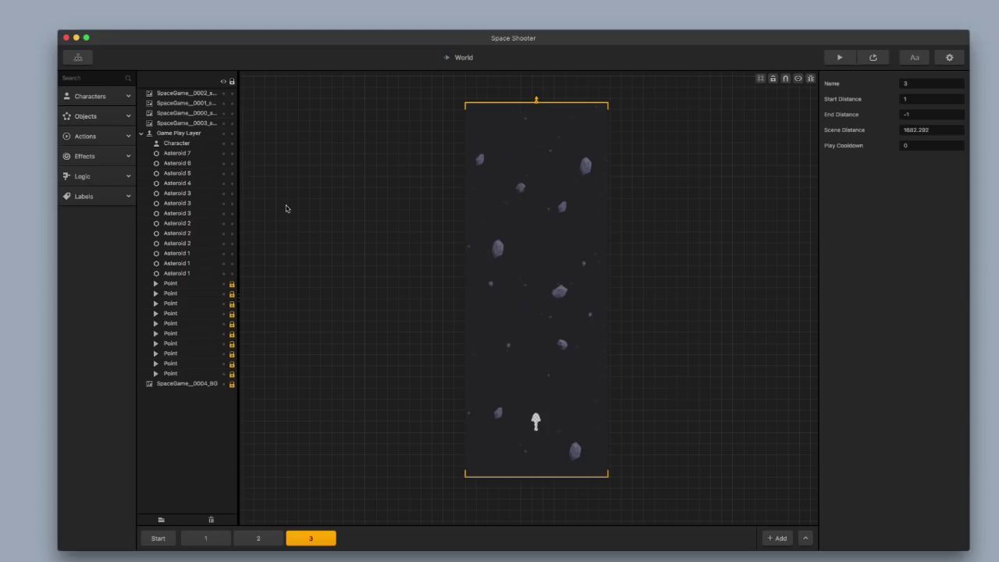
# Switch from the World scene to the Game Mind Map and open the Game Over UI screen.
pyautogui.click(77, 58)
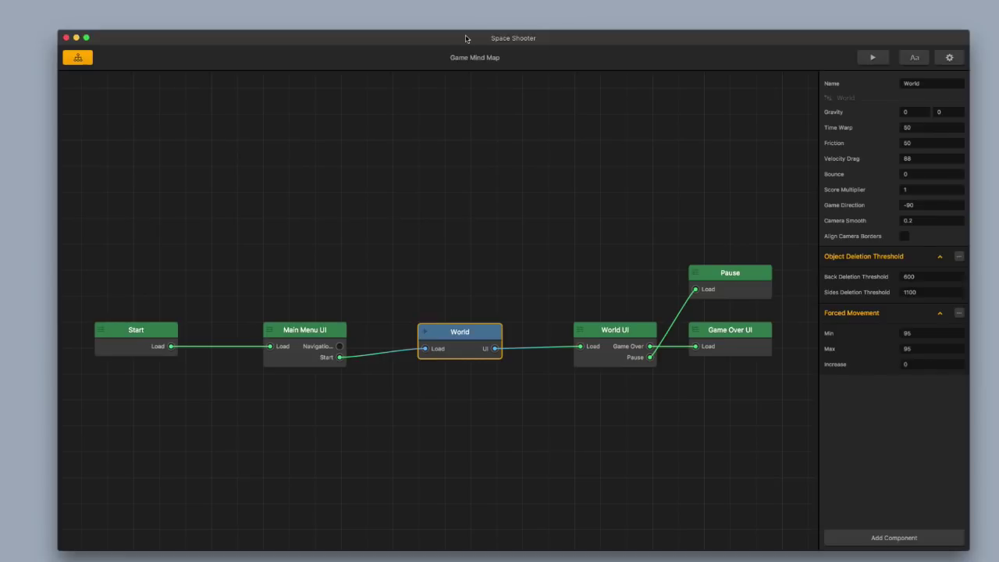
pyautogui.doubleClick(731, 338)
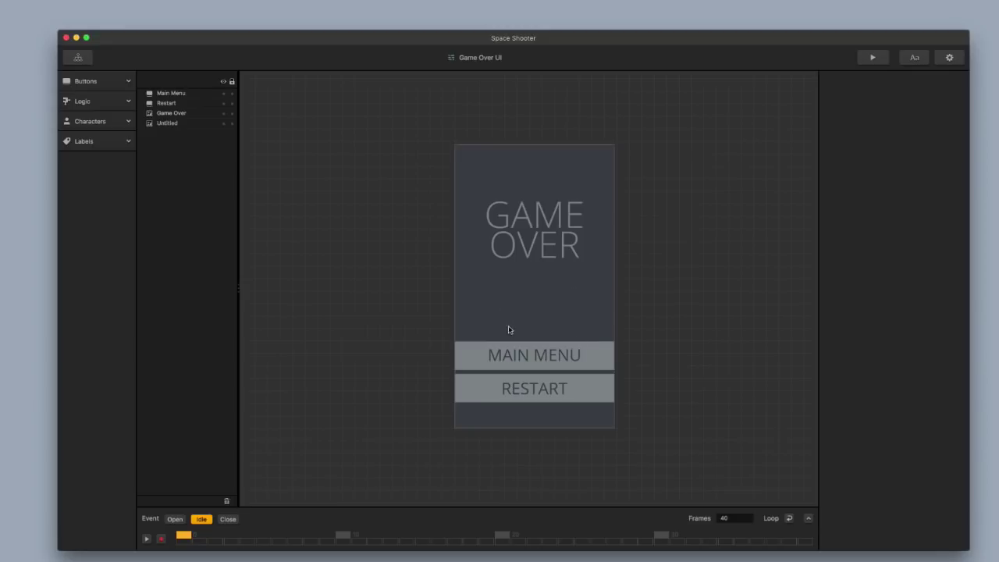
# Delete the grey backdrop, swap the GAME OVER title for a raised 'try again!' image, and add a background image.
pyautogui.click(541, 306)
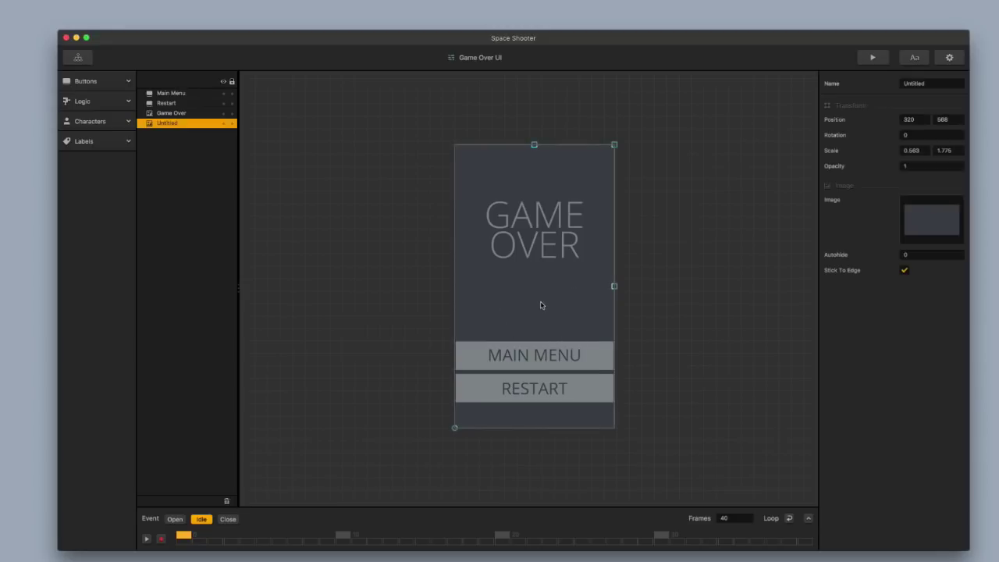
pyautogui.press('Delete')
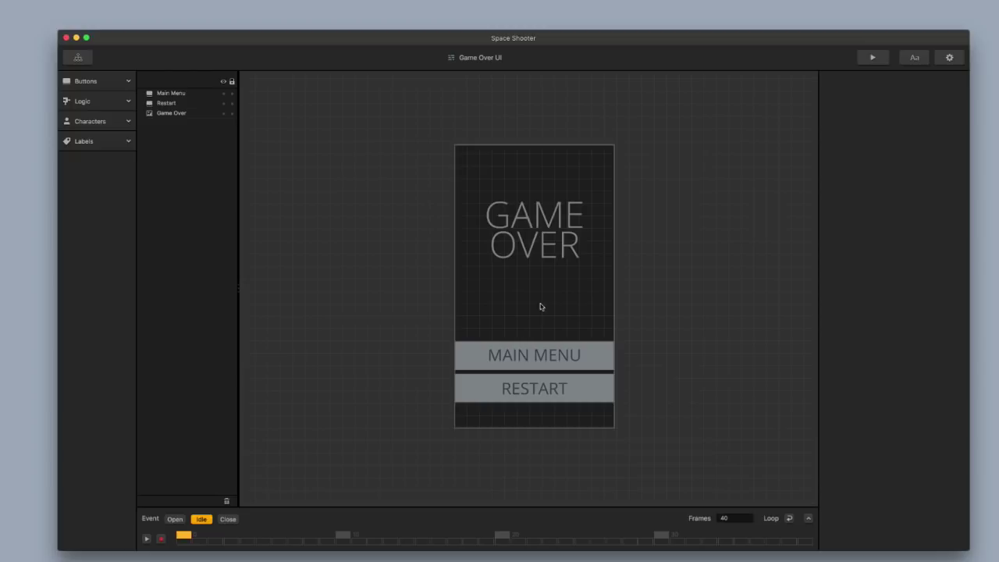
pyautogui.click(514, 243)
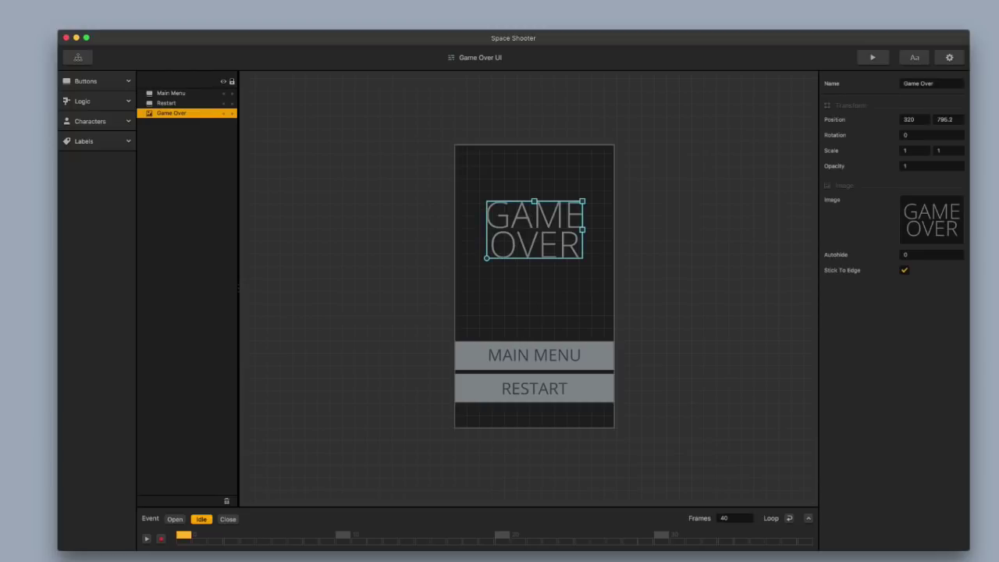
pyautogui.moveTo(992, 305); pyautogui.dragTo(909, 226)
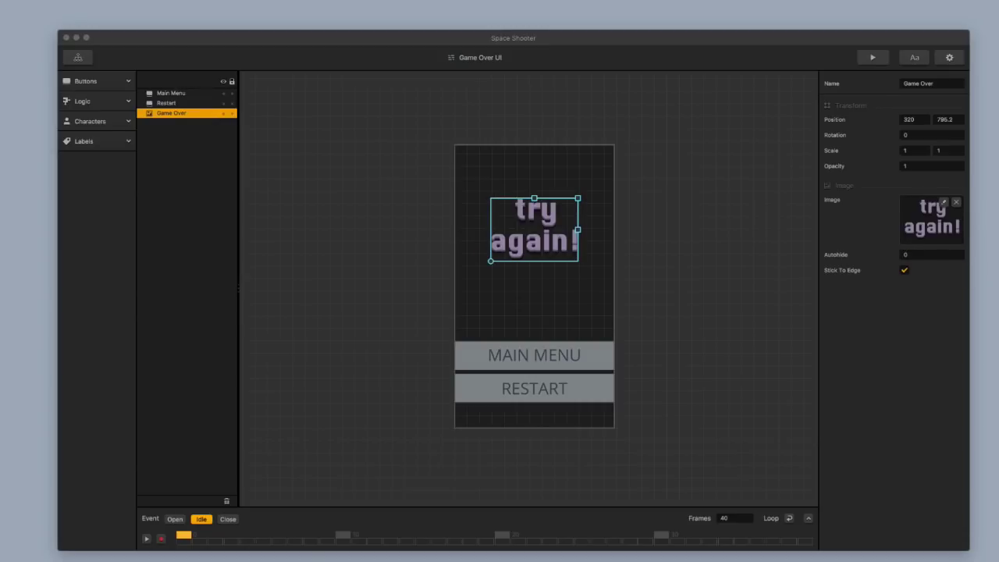
pyautogui.moveTo(548, 251); pyautogui.dragTo(549, 237)
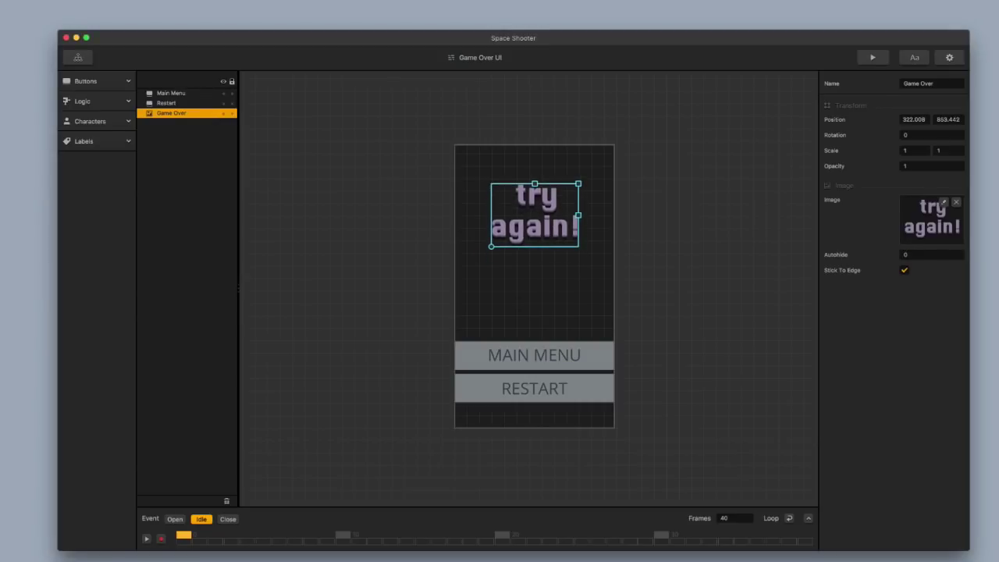
pyautogui.moveTo(993, 367); pyautogui.dragTo(623, 395)
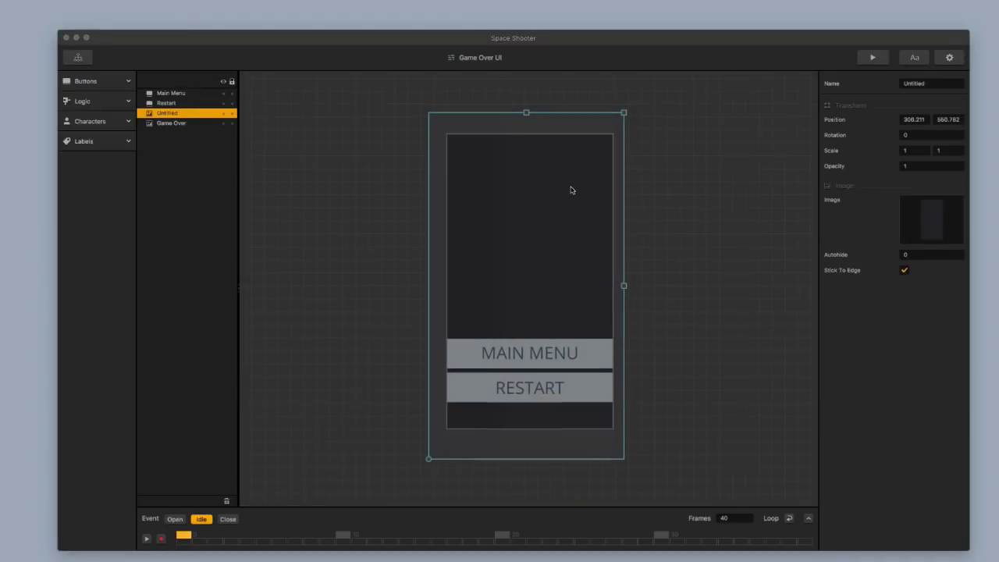
# Move the new background image beneath the title in layer order and widen it.
pyautogui.moveTo(166, 113); pyautogui.dragTo(167, 128)
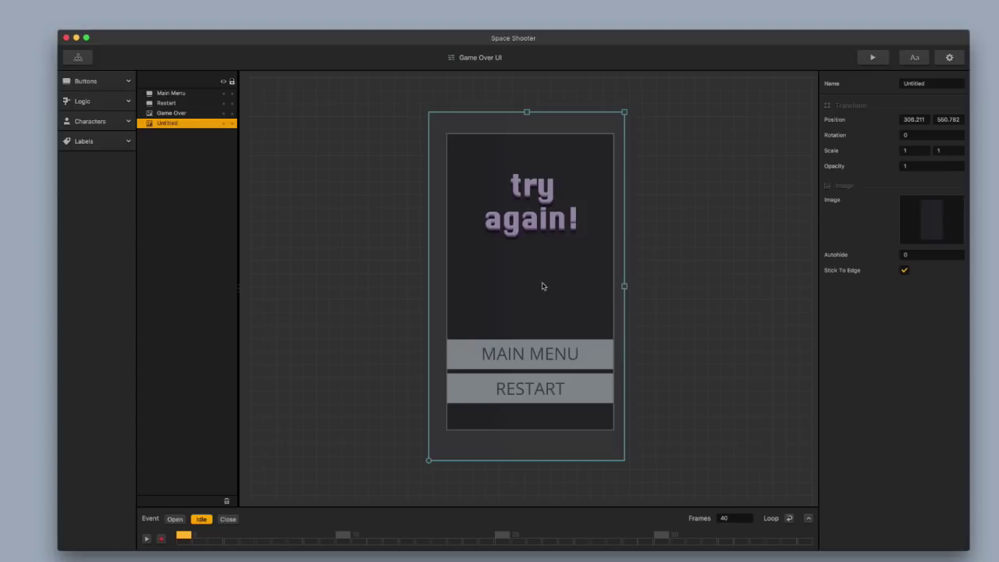
pyautogui.moveTo(626, 287); pyautogui.dragTo(653, 285)
pyautogui.moveTo(563, 285); pyautogui.dragTo(536, 287)
pyautogui.moveTo(614, 285); pyautogui.dragTo(621, 286)
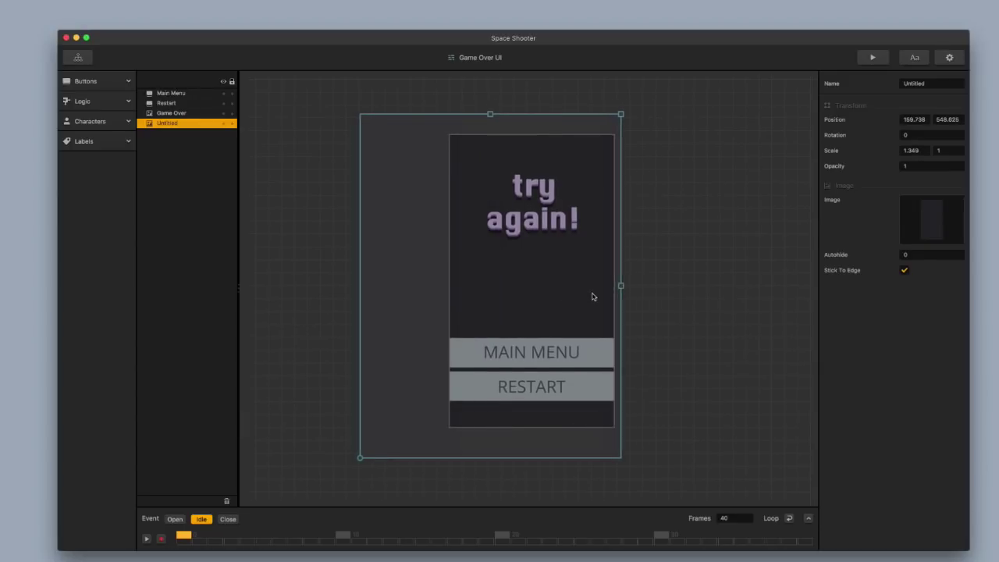
# Add more starry images up to Untitled 6, stretching the newest to cover the whole screen.
pyautogui.moveTo(998, 351); pyautogui.dragTo(668, 341)
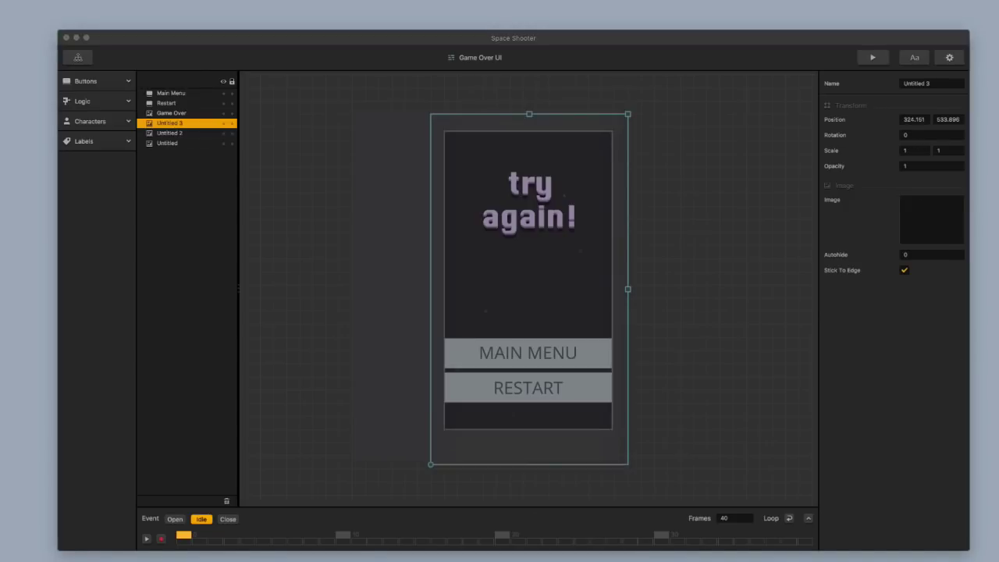
pyautogui.moveTo(998, 351); pyautogui.dragTo(636, 399)
pyautogui.moveTo(998, 351); pyautogui.dragTo(647, 413)
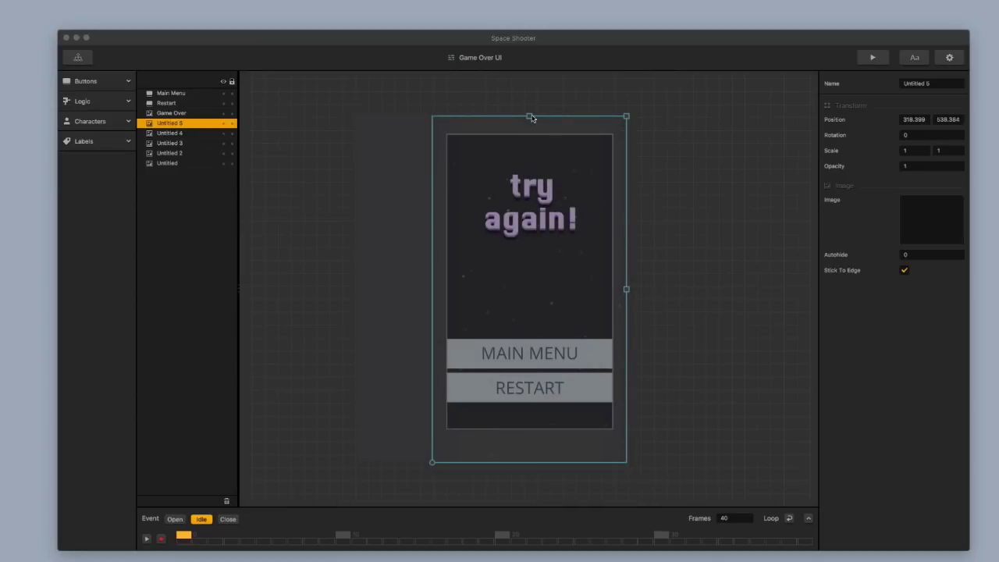
pyautogui.moveTo(627, 117)
pyautogui.mouseDown()
pyautogui.moveTo(609, 129)
pyautogui.moveTo(620, 131)
pyautogui.mouseUp()
pyautogui.click(627, 117)
pyautogui.click(615, 134)
pyautogui.click(628, 115)
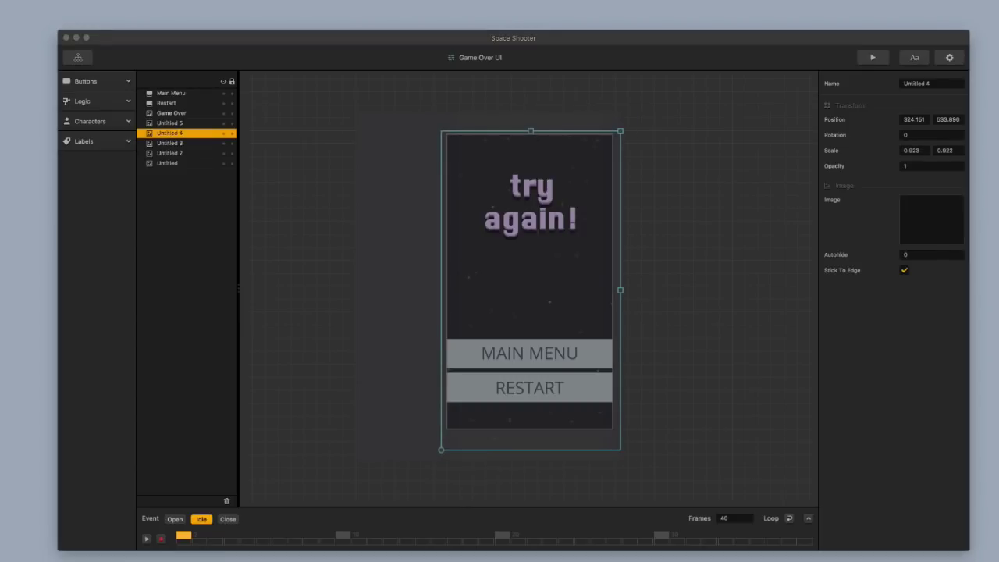
pyautogui.moveTo(529, 289); pyautogui.dragTo(639, 379, button='right')
pyautogui.moveTo(546, 272); pyautogui.dragTo(623, 129)
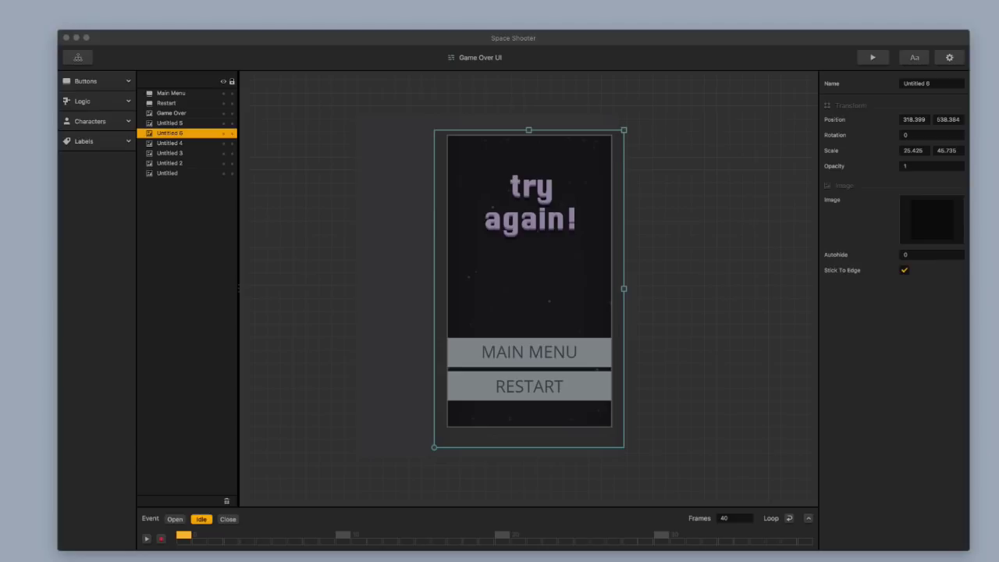
# Give the Restart button a circular-arrow icon and move it above Main Menu.
pyautogui.click(554, 388)
pyautogui.moveTo(997, 265); pyautogui.dragTo(931, 222)
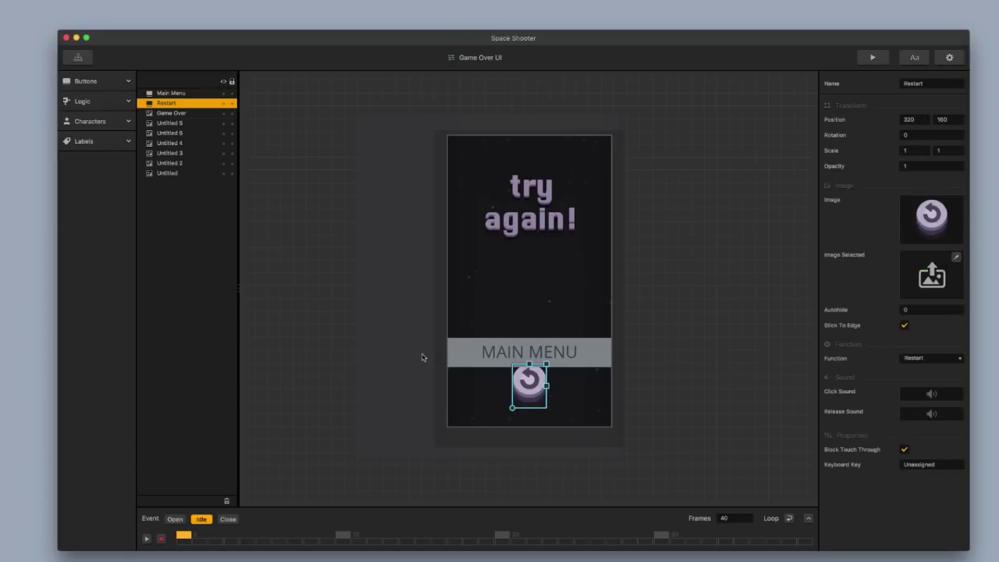
pyautogui.moveTo(526, 387); pyautogui.dragTo(526, 312)
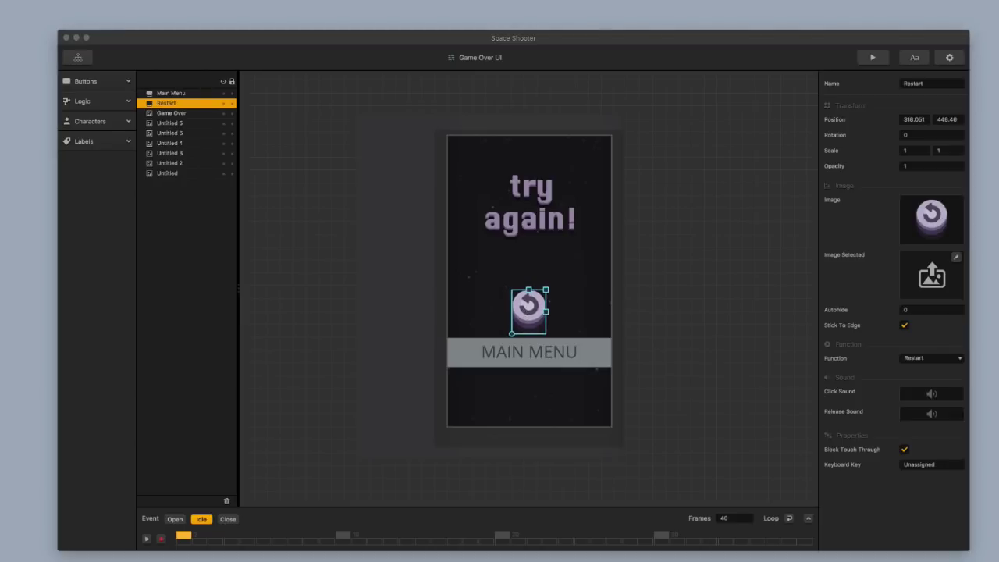
# Give Main Menu a stacked icon, place it below Restart, and nudge Restart slightly up.
pyautogui.click(171, 93)
pyautogui.moveTo(525, 352); pyautogui.dragTo(526, 386)
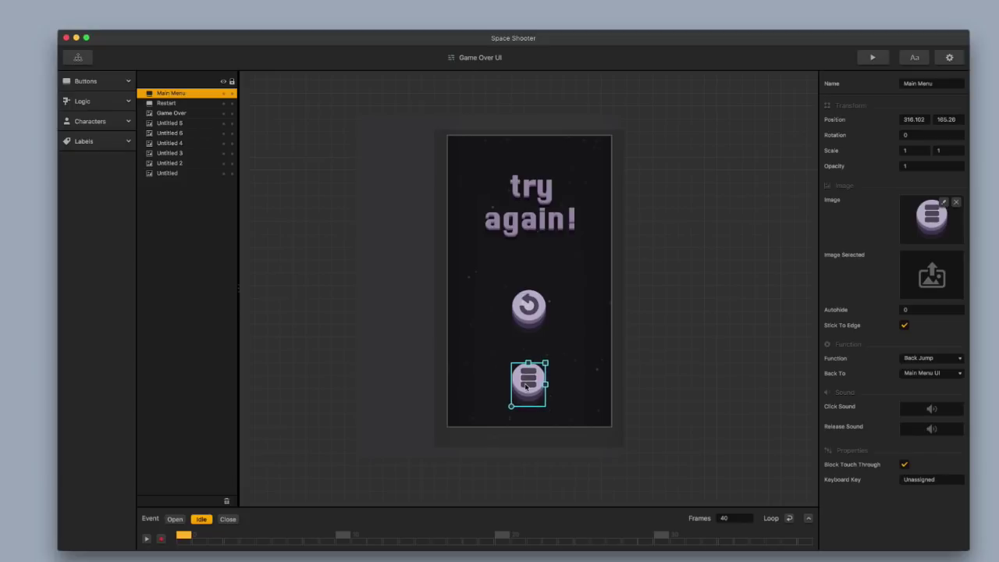
pyautogui.moveTo(530, 317); pyautogui.dragTo(531, 313)
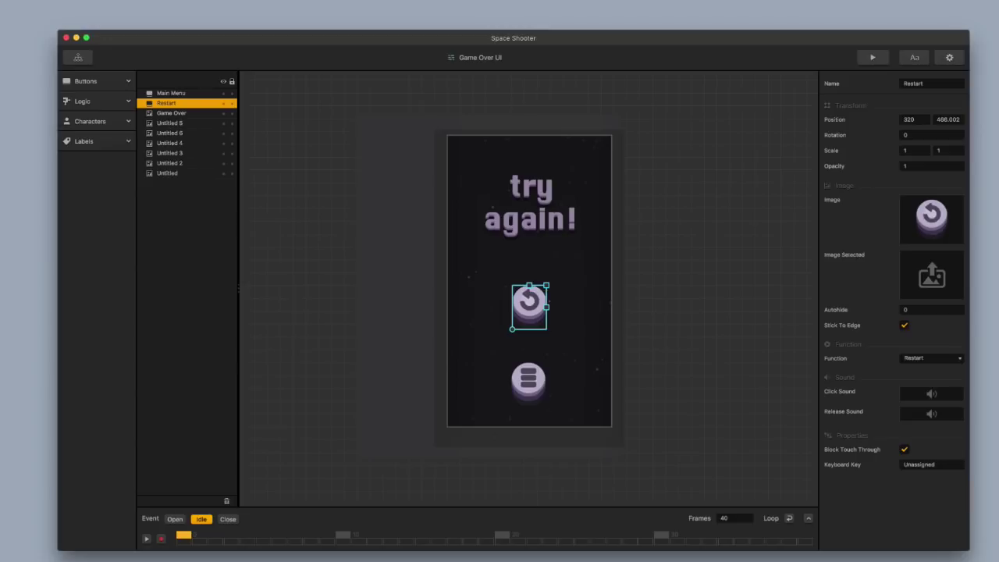
pyautogui.click(529, 223)
# Place a Space Font label under the title and lock the background image layers.
pyautogui.moveTo(529, 300); pyautogui.dragTo(529, 305)
pyautogui.click(84, 141)
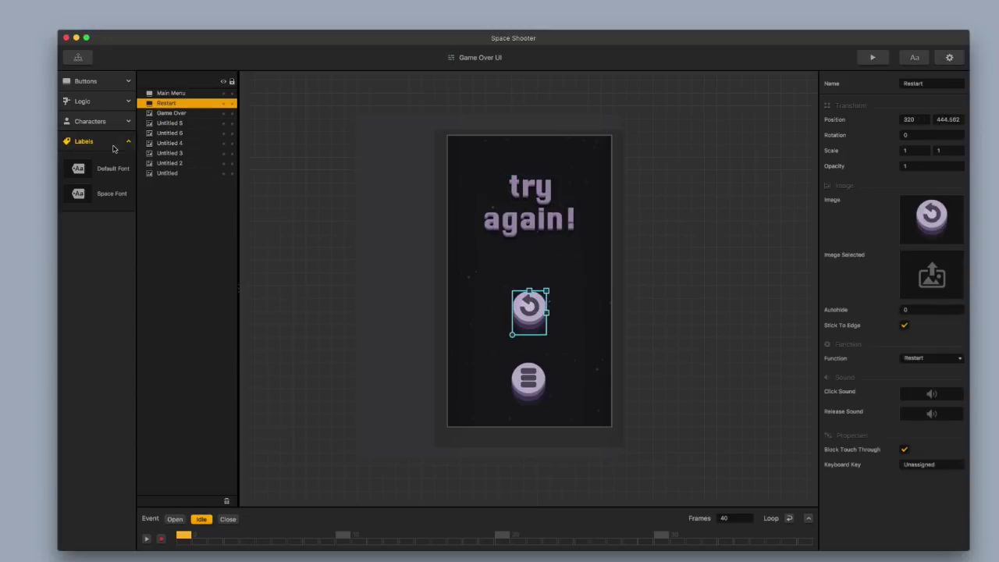
pyautogui.moveTo(109, 198); pyautogui.dragTo(528, 269)
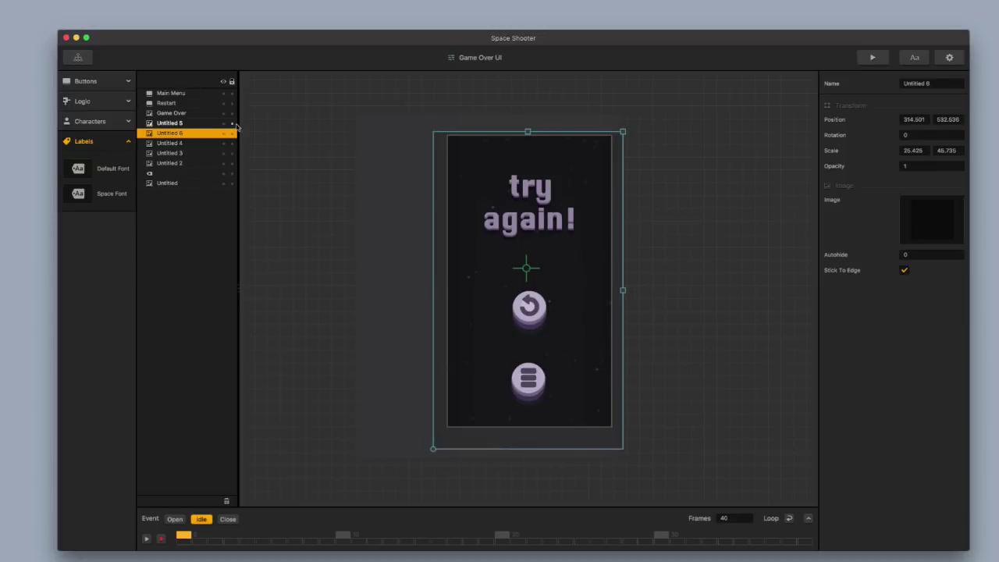
pyautogui.moveTo(233, 126); pyautogui.dragTo(233, 183)
# Make the label show the centred Current score with Stick To Edge, then return to the Mind Map.
pyautogui.click(540, 273)
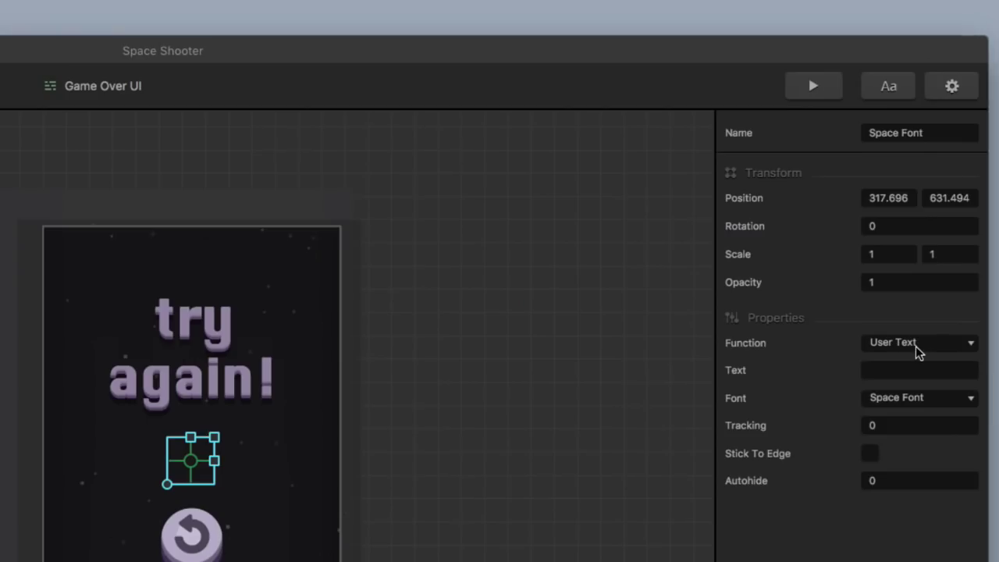
pyautogui.click(929, 201)
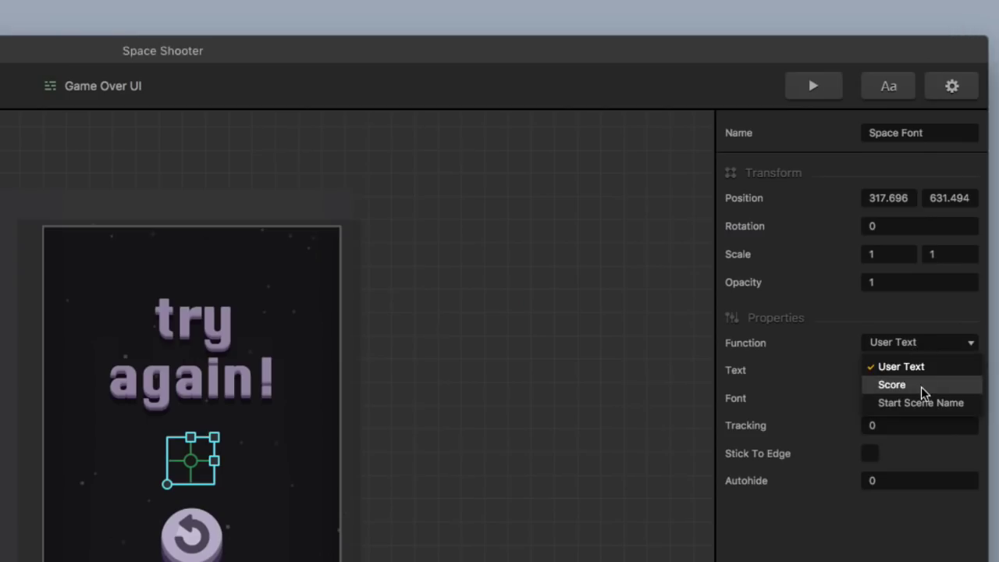
pyautogui.click(932, 222)
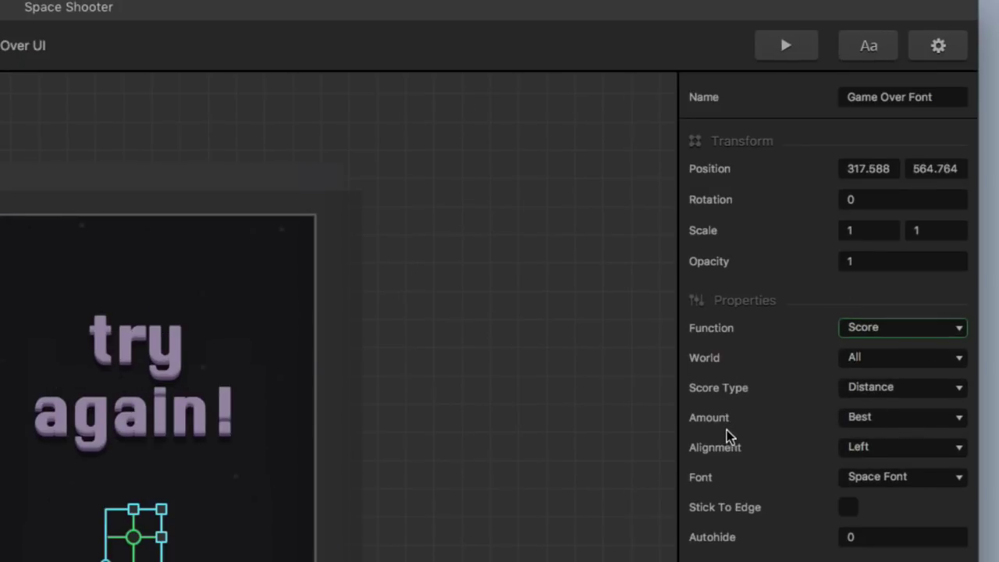
pyautogui.click(864, 423)
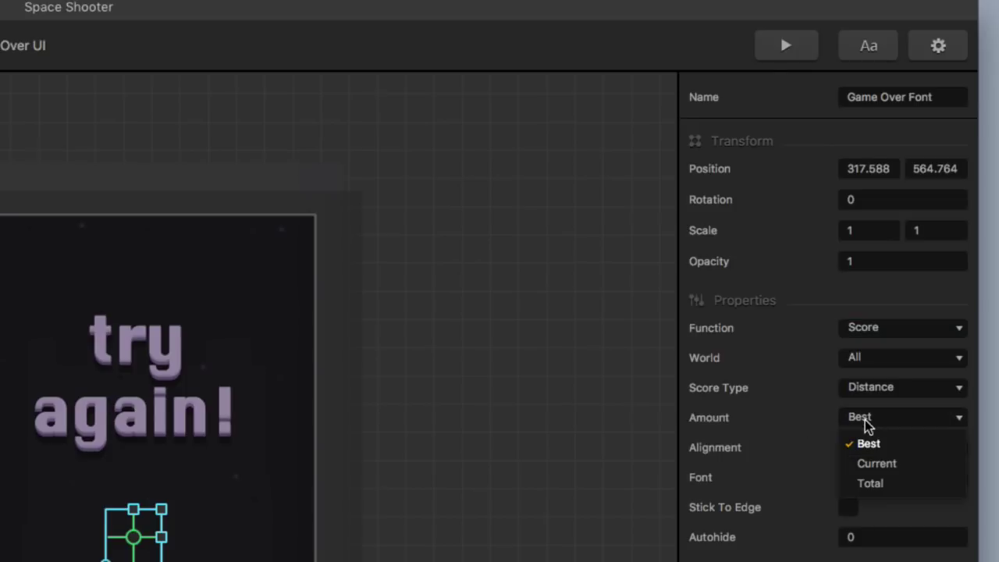
pyautogui.click(876, 463)
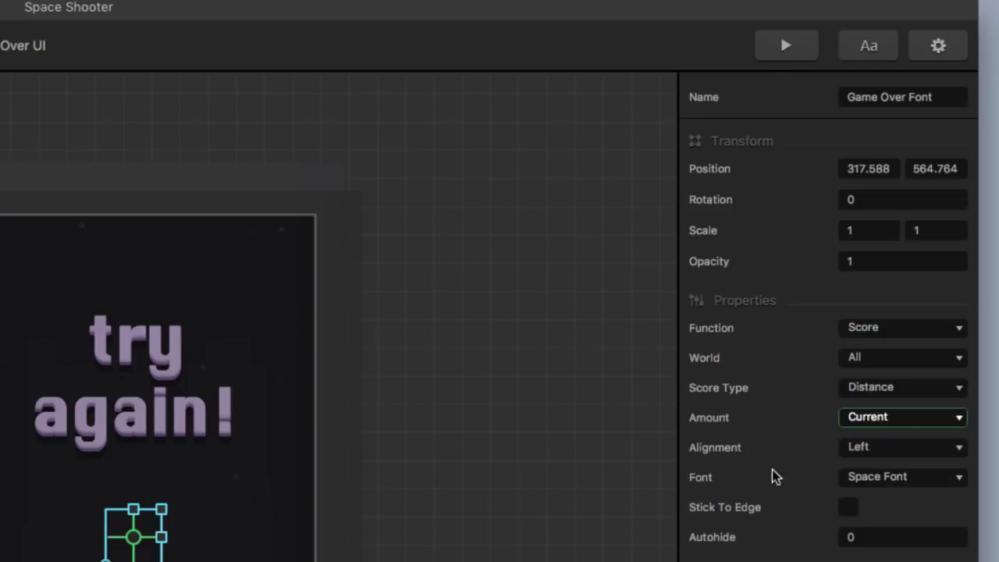
pyautogui.click(875, 449)
pyautogui.click(880, 493)
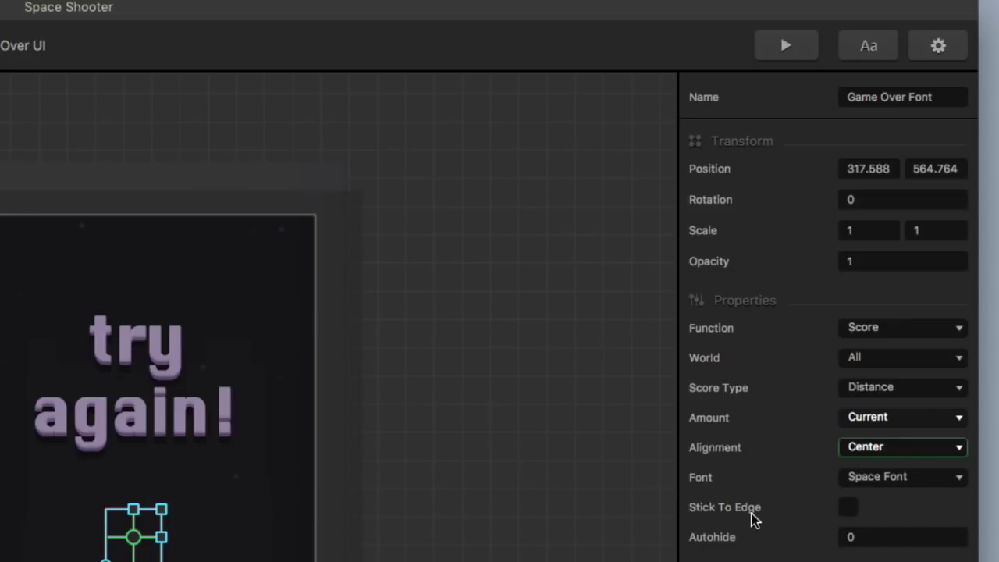
pyautogui.click(848, 507)
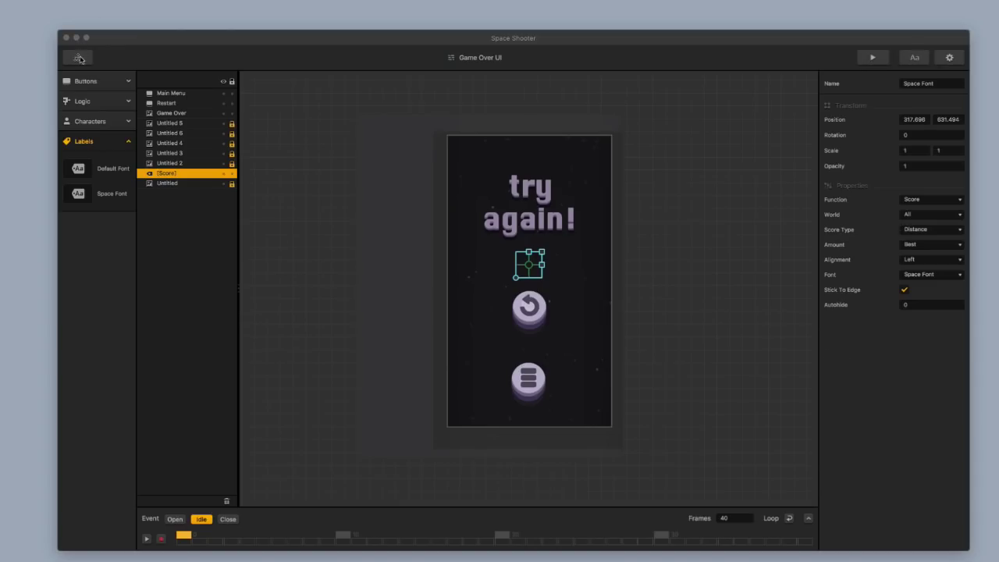
pyautogui.click(79, 58)
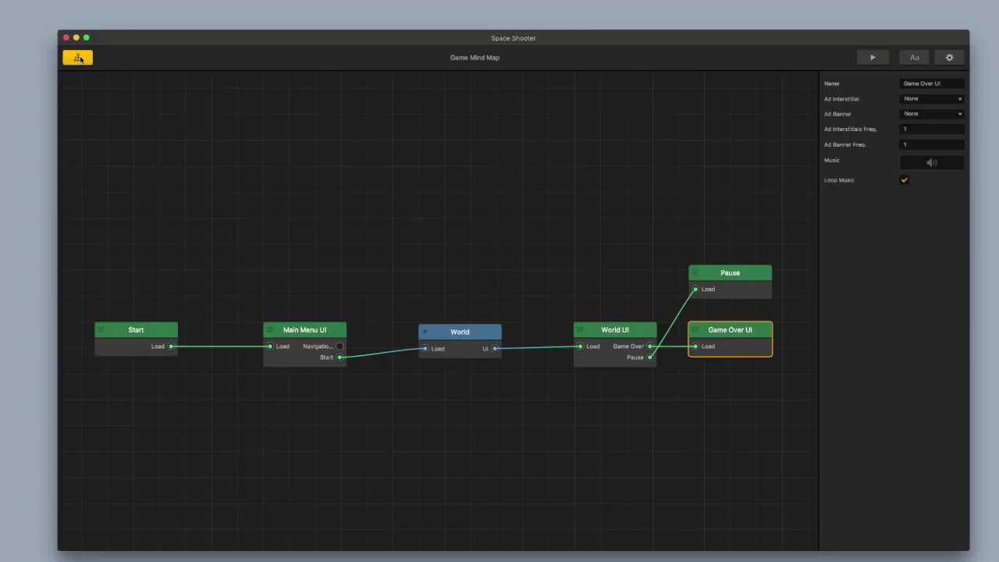
# In World UI, set the [Score] label's score type to Distance and return to the Mind Map.
pyautogui.click(611, 335)
pyautogui.doubleClick(611, 335)
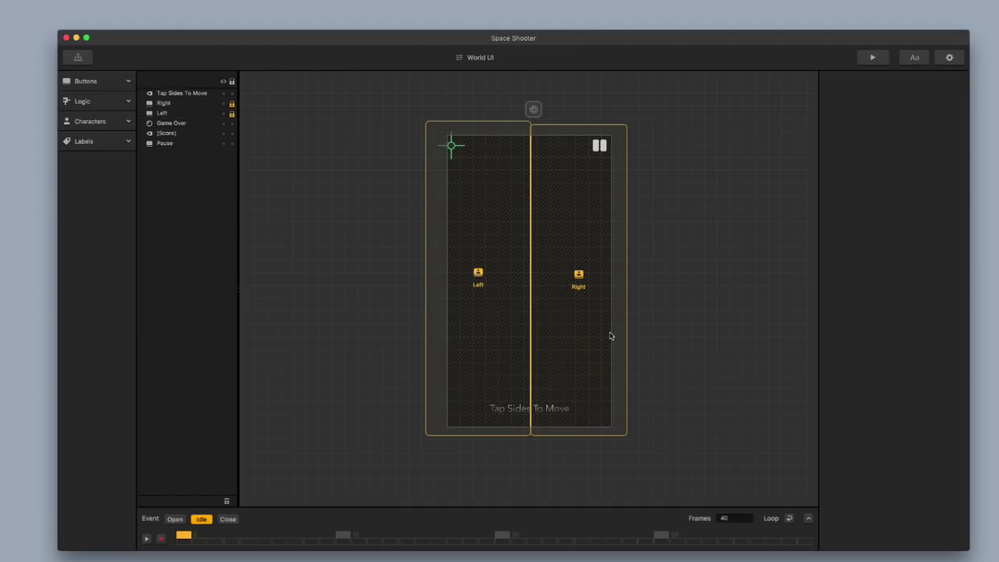
pyautogui.click(451, 148)
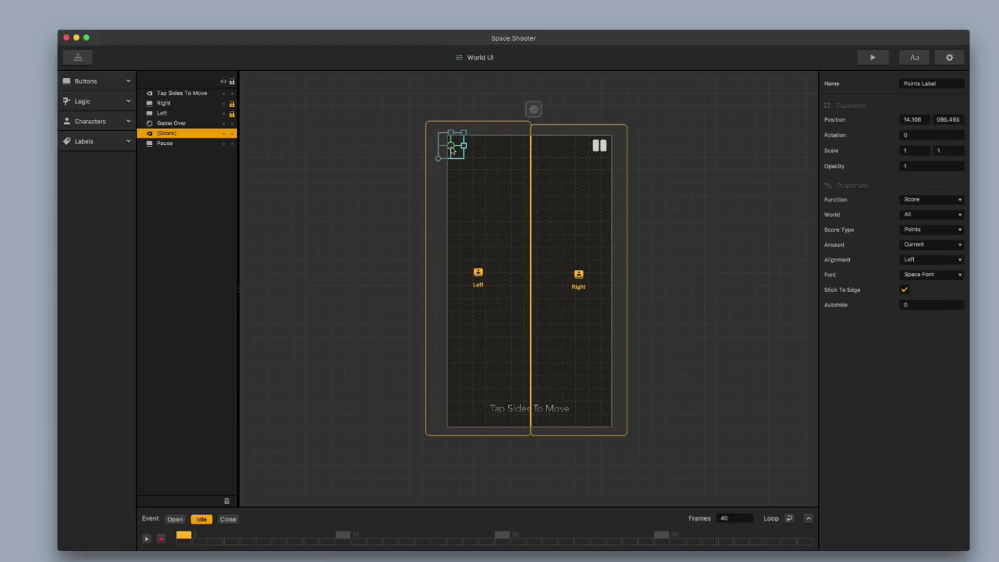
pyautogui.click(946, 234)
pyautogui.click(936, 243)
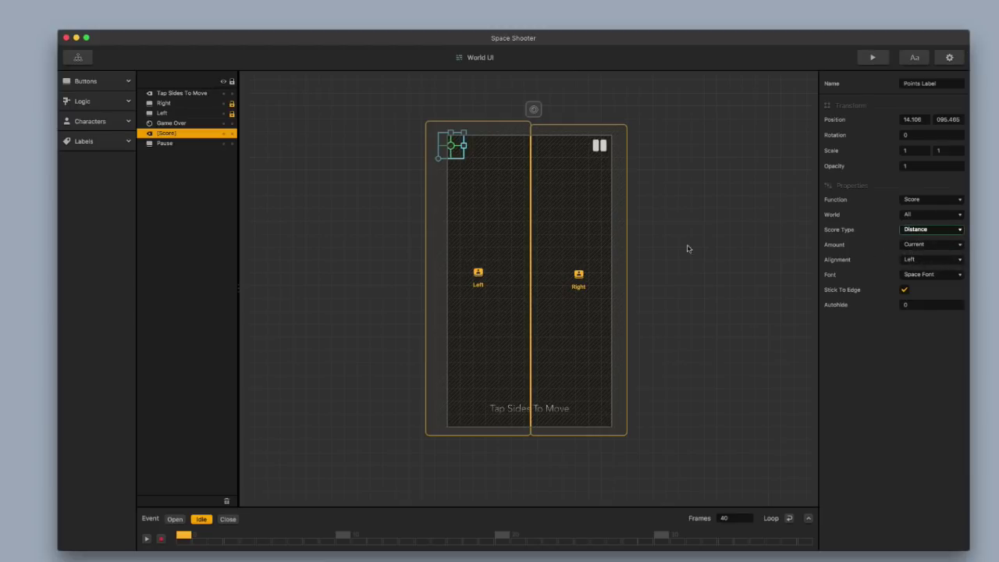
pyautogui.click(78, 57)
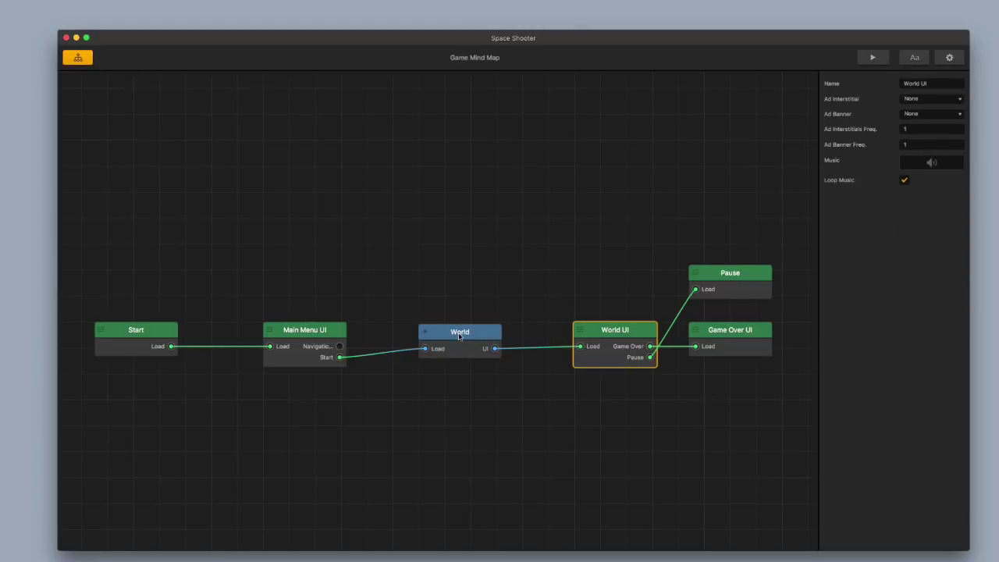
# Set the World's Score Multiplier to 0.005 and select a Point object in scene 3.
pyautogui.click(459, 335)
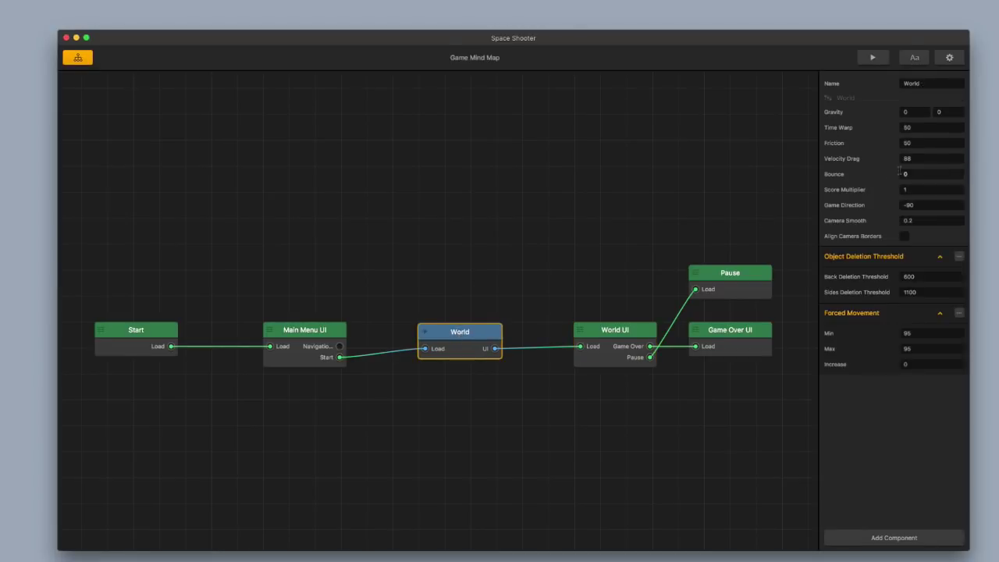
pyautogui.click(916, 190)
pyautogui.write('0.01')
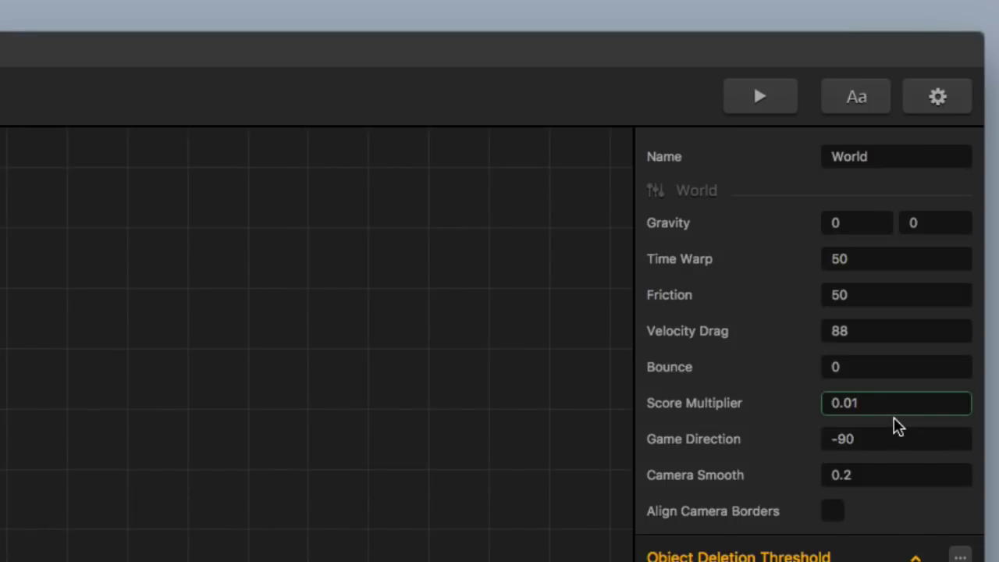
pyautogui.press('BackSpace')
pyautogui.write('0')
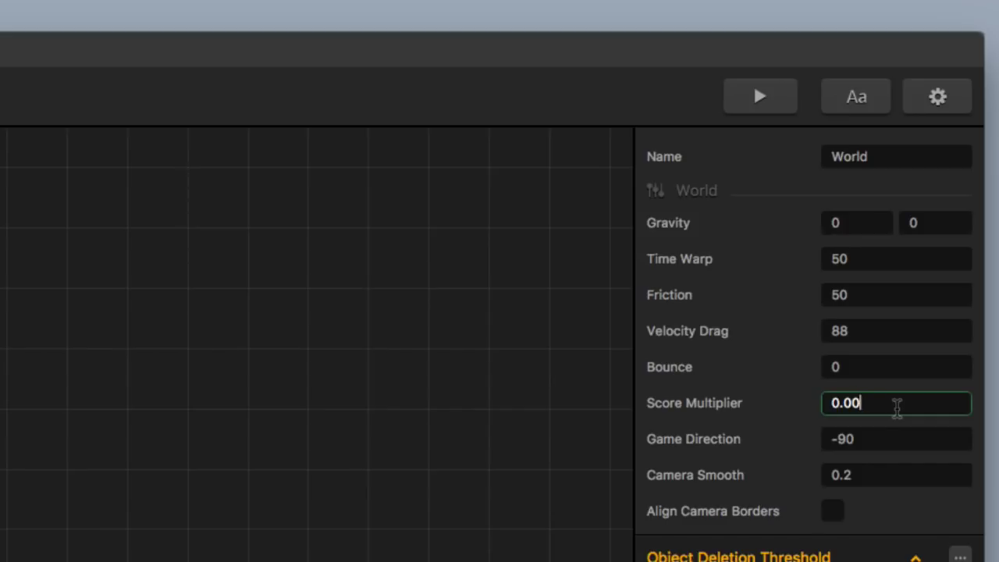
pyautogui.write('5')
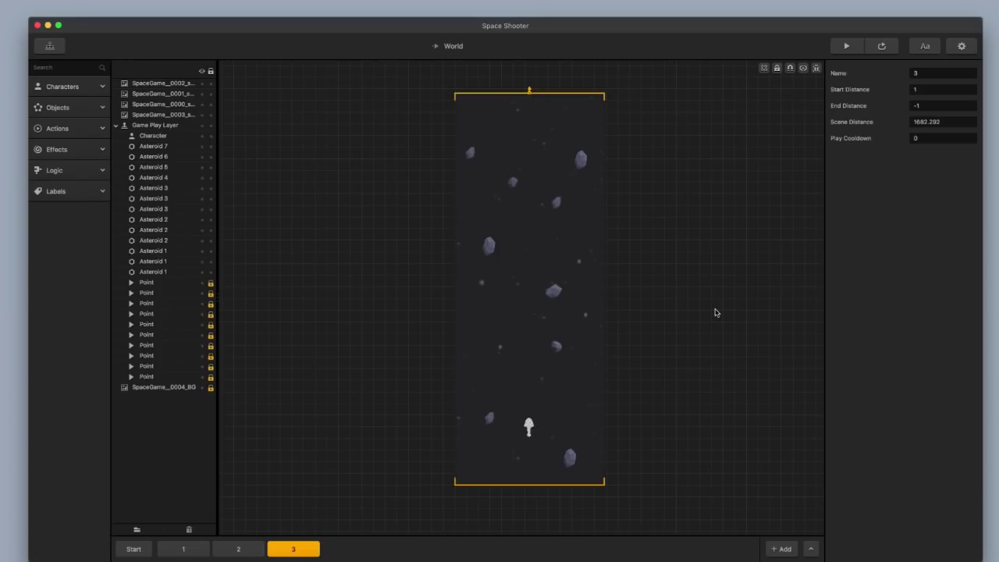
pyautogui.moveTo(171, 376); pyautogui.dragTo(172, 282)
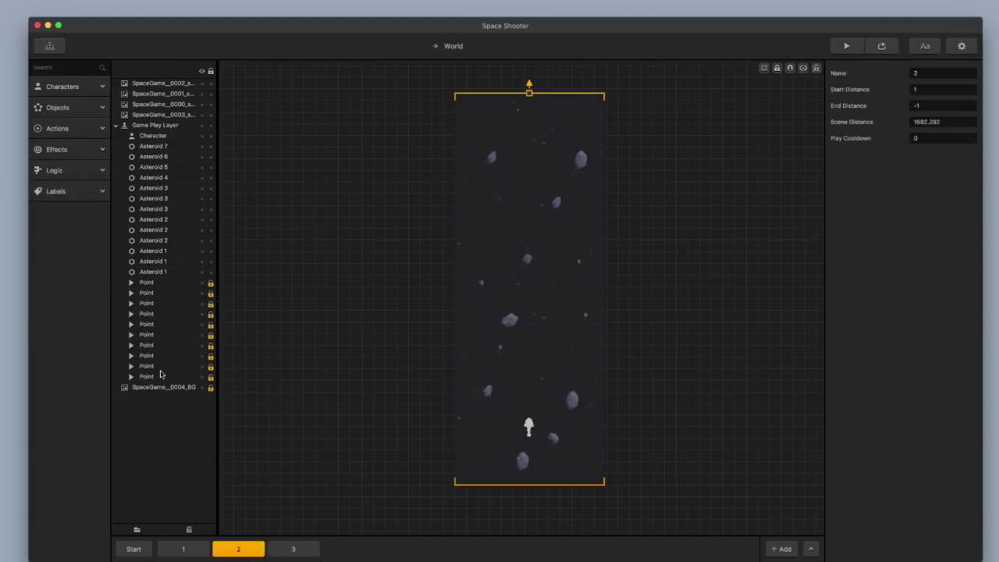
# Delete the remaining Point objects from World scene 3.
pyautogui.click(161, 374)
pyautogui.press('Delete')
pyautogui.click(163, 357)
pyautogui.press('Delete')
pyautogui.click(167, 338)
pyautogui.press('Delete')
pyautogui.click(166, 314)
pyautogui.press('Delete')
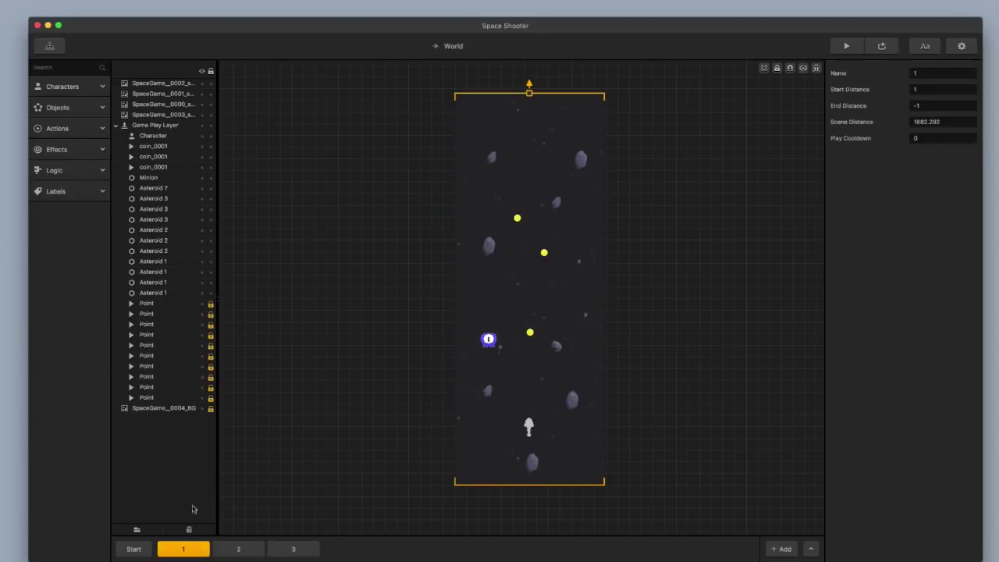
# Delete all Point objects from World scene 1, leaving coins, Minion, asteroids and background.
pyautogui.click(165, 396)
pyautogui.press('Delete')
pyautogui.click(167, 375)
pyautogui.press('Delete')
pyautogui.click(172, 355)
pyautogui.press('Delete')
pyautogui.click(172, 344)
pyautogui.press('Delete')
pyautogui.click(168, 334)
pyautogui.press('Delete')
pyautogui.click(167, 327)
pyautogui.press('Delete')
pyautogui.click(174, 320)
pyautogui.press('Delete')
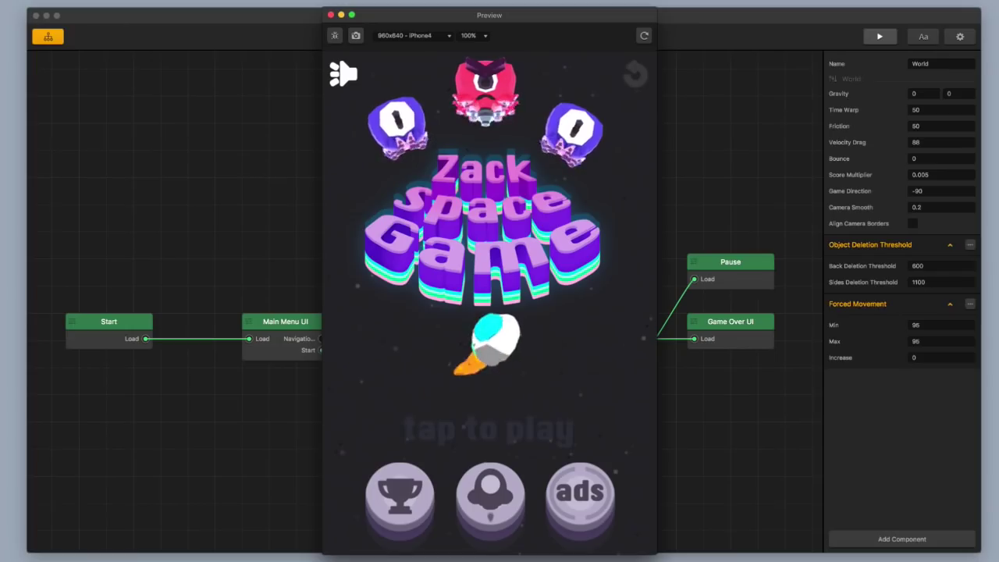
# Test-play the game, steering the ship left and right to watch the distance score, then close the preview.
pyautogui.click(539, 439)
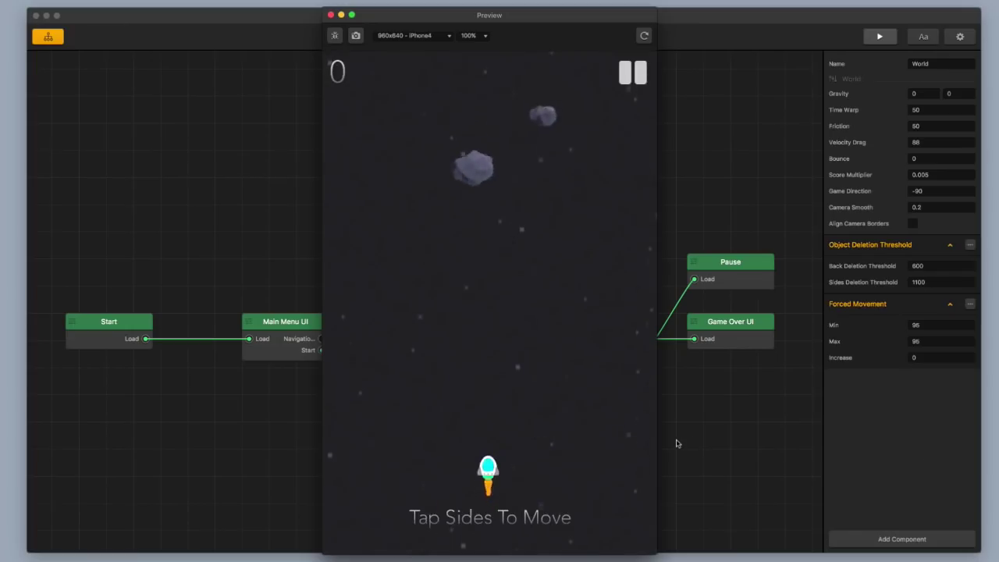
pyautogui.press('Left')
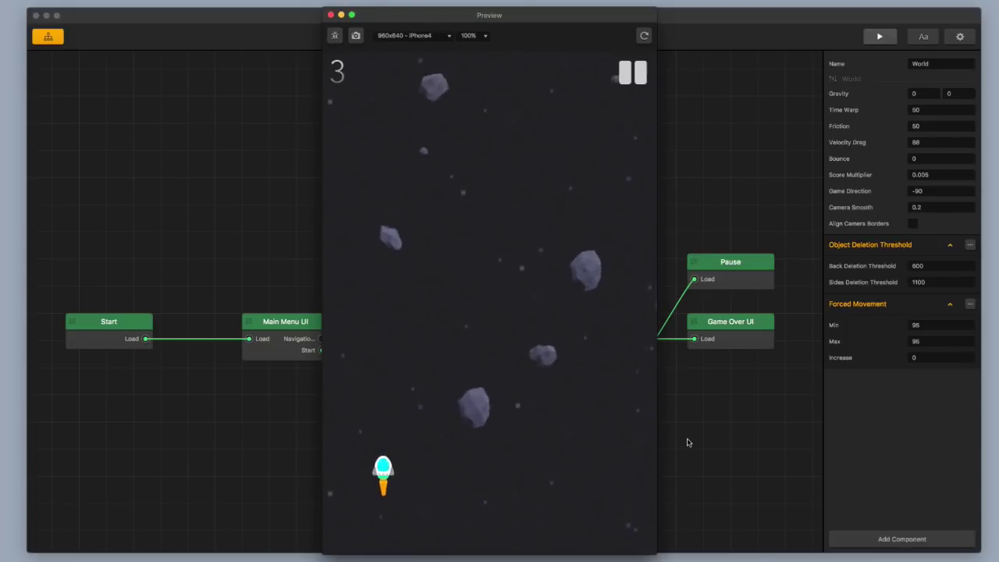
pyautogui.press('Right')
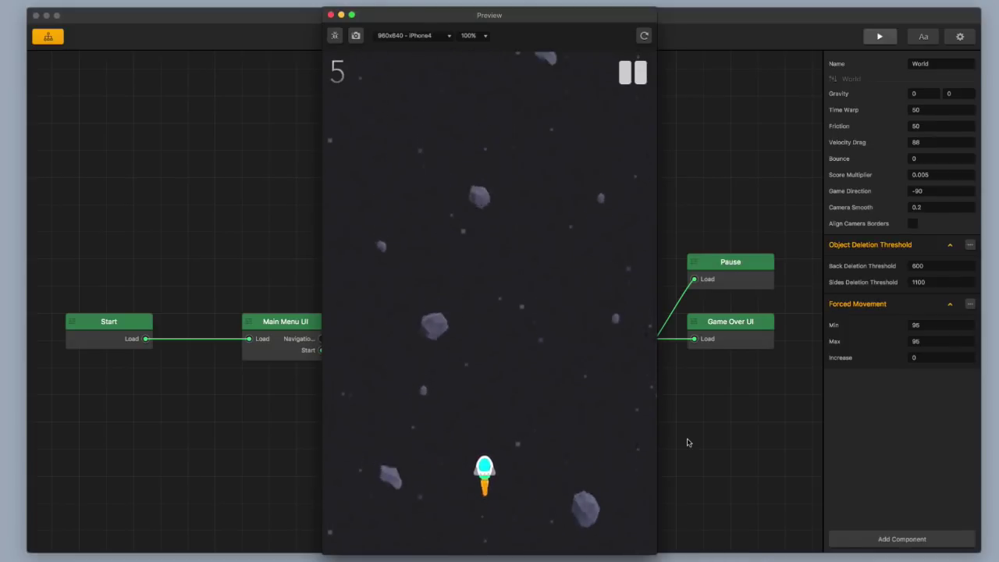
pyautogui.press('Right')
pyautogui.click(920, 442)
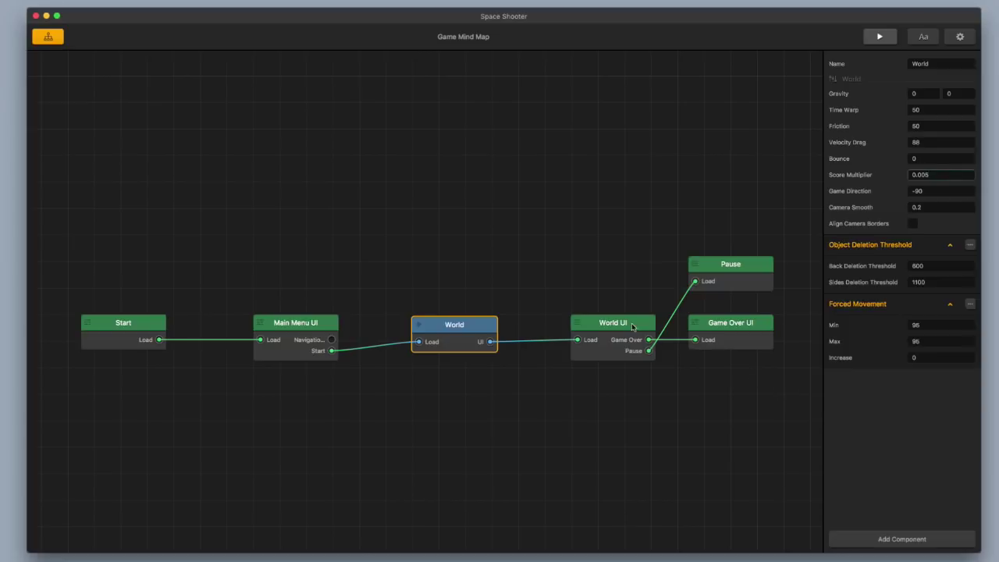
# On the Game Over screen, place a Navigation Button at the top-left with the upload-arrow image.
pyautogui.doubleClick(733, 328)
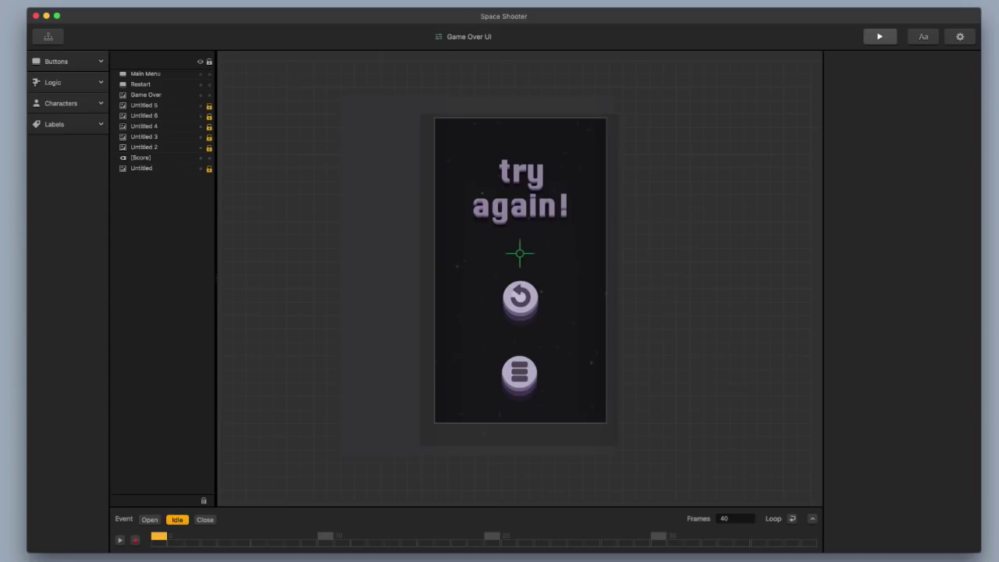
pyautogui.click(83, 65)
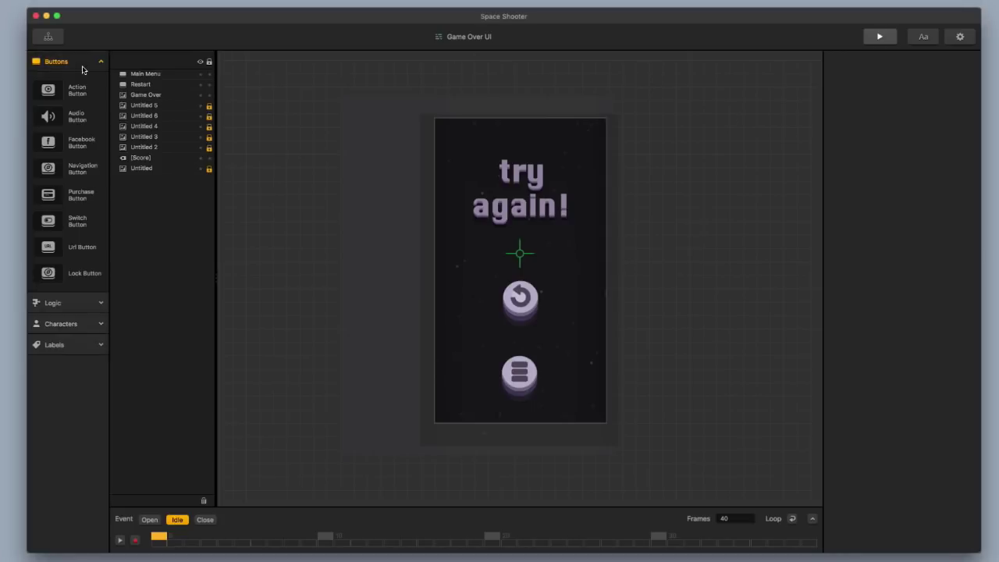
pyautogui.moveTo(72, 171); pyautogui.dragTo(457, 137)
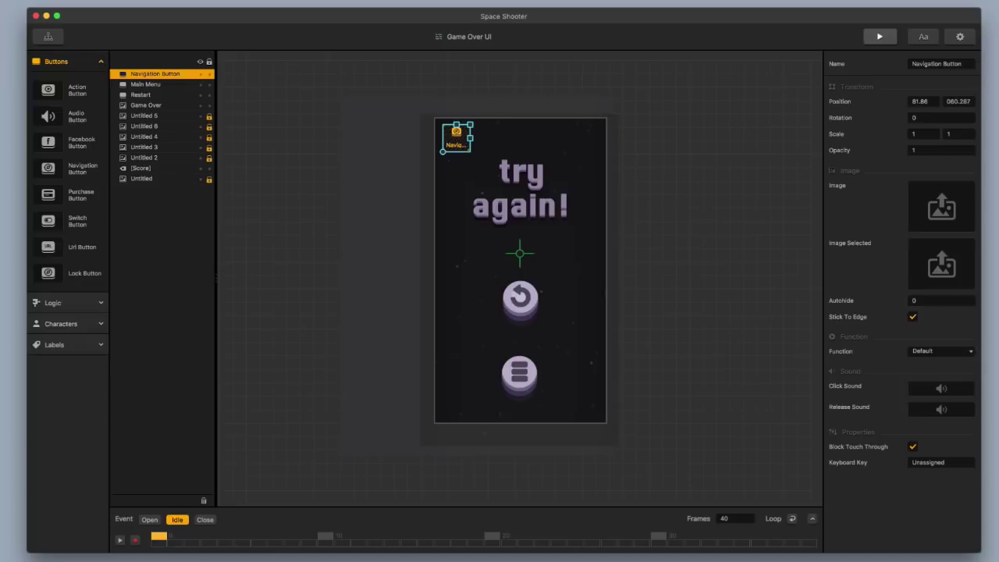
pyautogui.moveTo(995, 212); pyautogui.dragTo(941, 207)
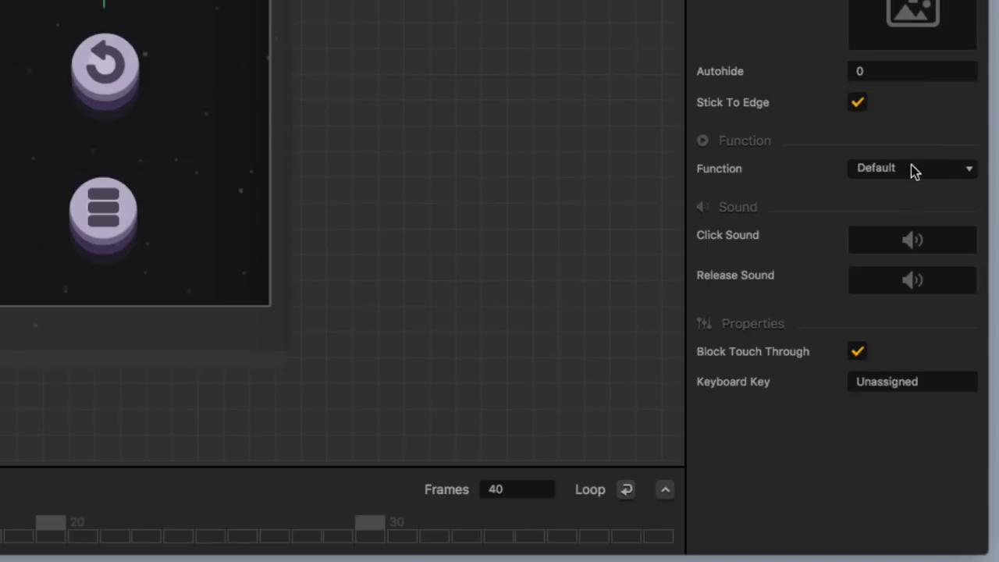
# Set the Navigation Button's function to Share and launch a test run.
pyautogui.click(911, 167)
pyautogui.click(882, 334)
pyautogui.click(448, 133)
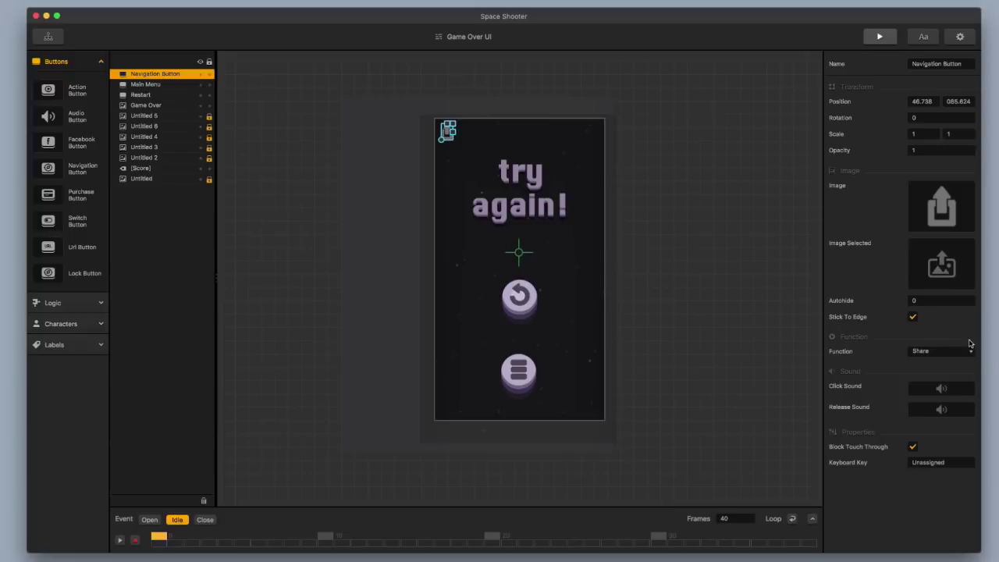
pyautogui.click(890, 40)
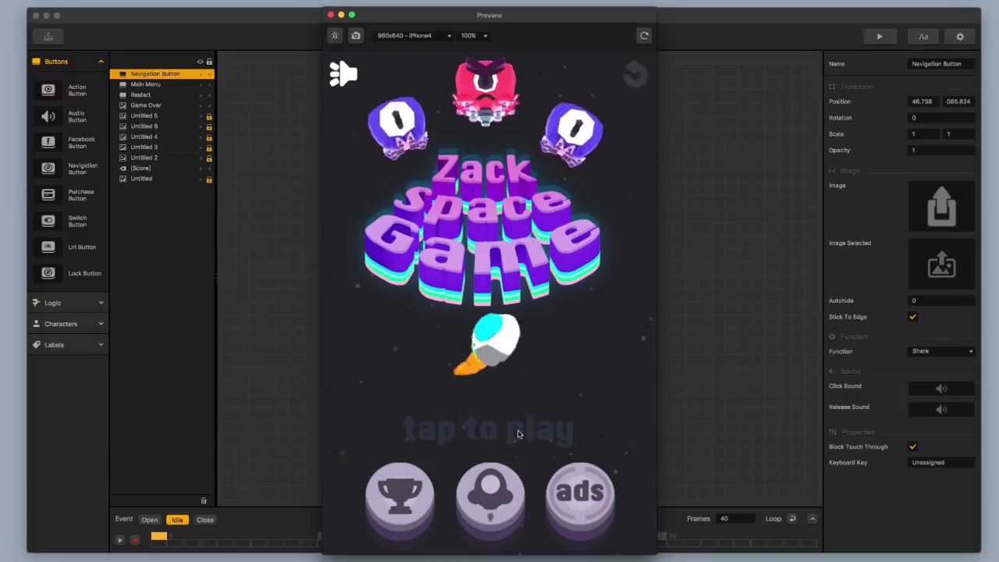
# Start the game preview and set it side by side with the narrowed editor window.
pyautogui.click(517, 434)
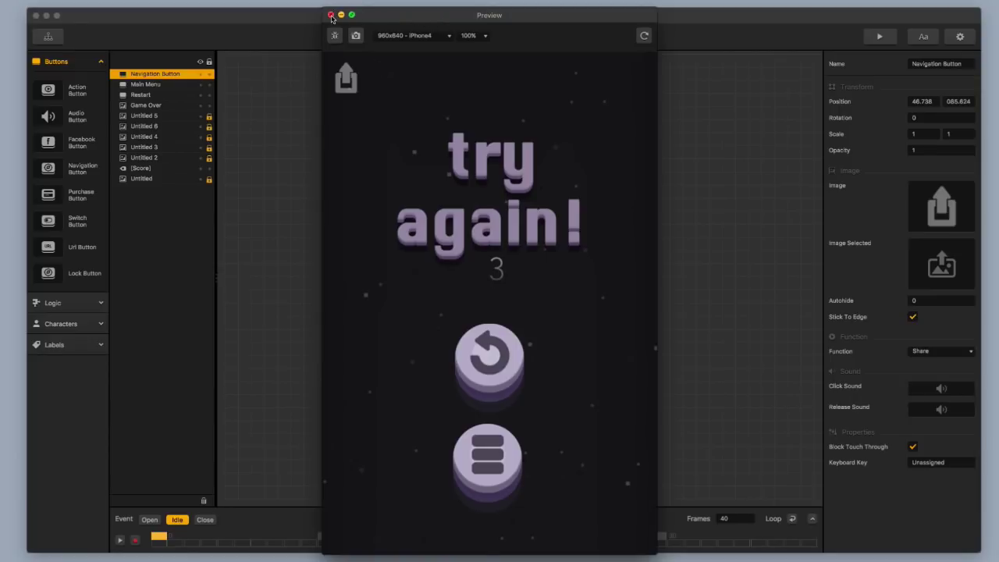
pyautogui.moveTo(451, 21); pyautogui.dragTo(146, 19)
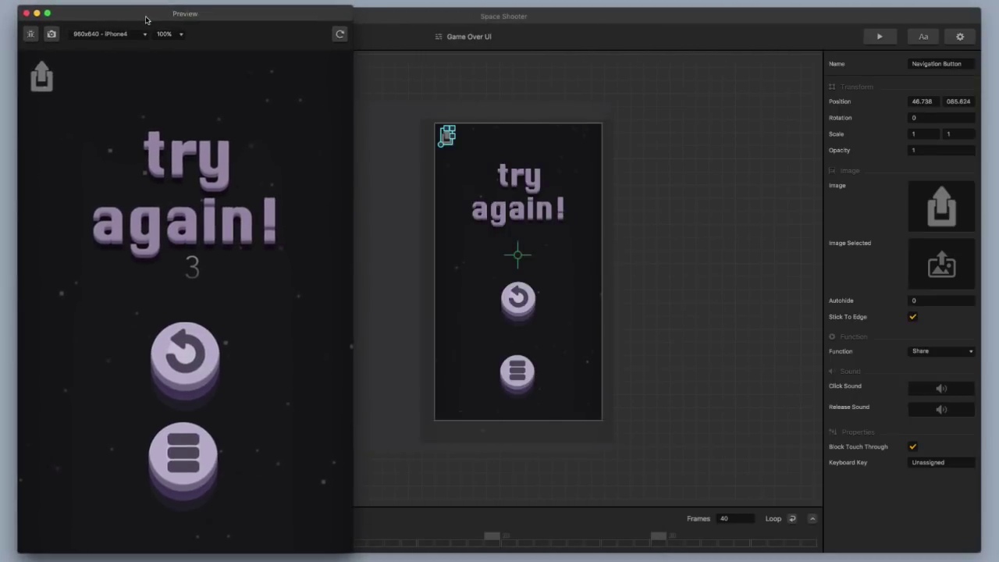
pyautogui.moveTo(431, 14); pyautogui.dragTo(451, 17)
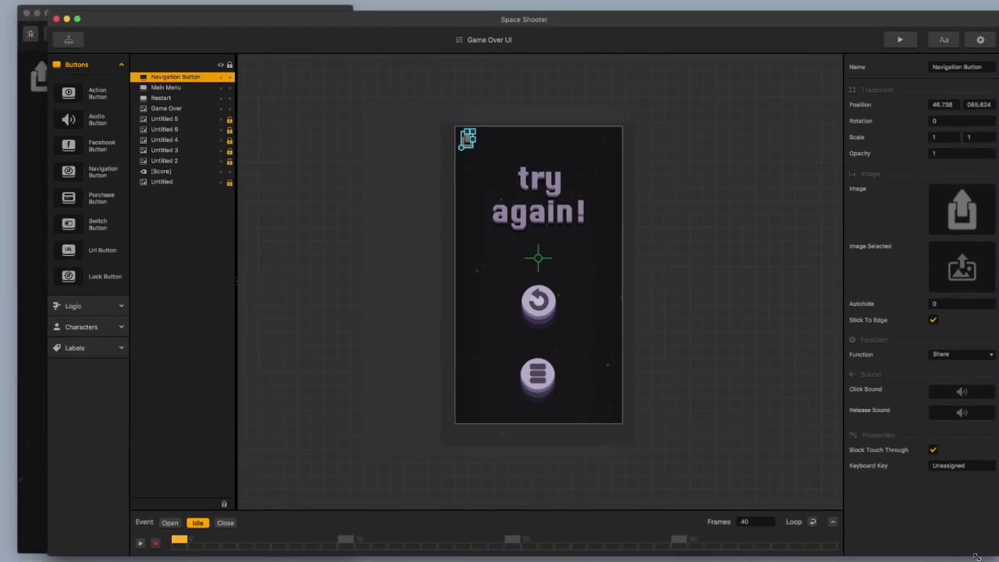
pyautogui.moveTo(976, 556); pyautogui.dragTo(679, 557)
pyautogui.moveTo(373, 20); pyautogui.dragTo(678, 14)
# Scale the score label under try again! up to about 1.84 × 1.72.
pyautogui.click(739, 279)
pyautogui.moveTo(742, 276); pyautogui.dragTo(601, 293)
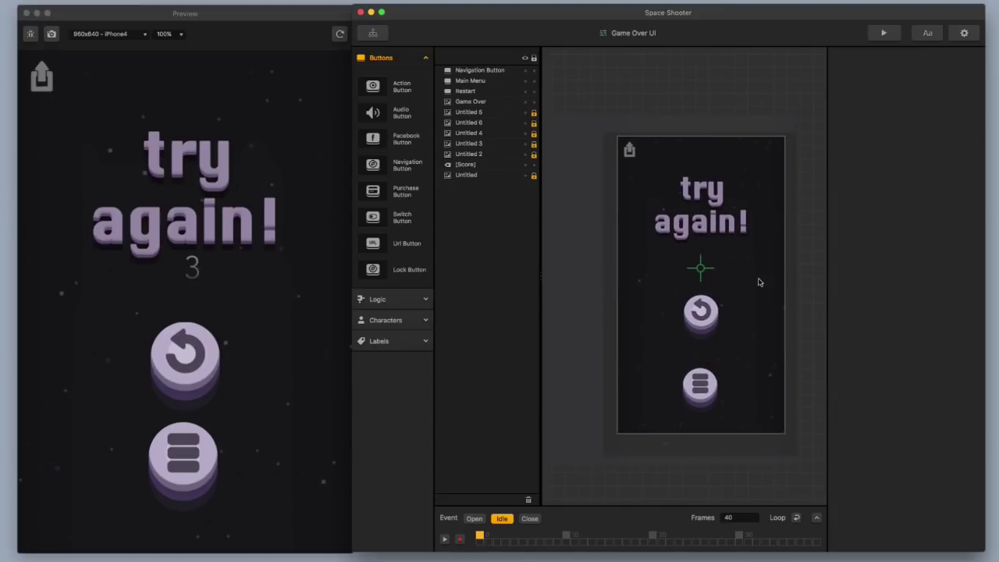
pyautogui.click(702, 269)
pyautogui.moveTo(714, 258)
pyautogui.mouseDown()
pyautogui.moveTo(730, 247)
pyautogui.moveTo(719, 253)
pyautogui.mouseUp()
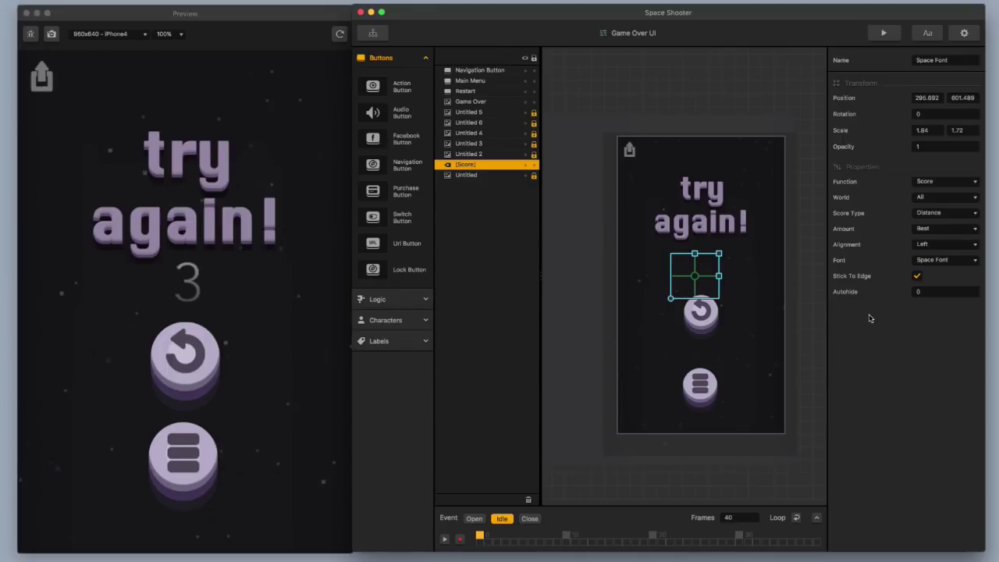
# Create a new font in Font Builder using Arial Black.
pyautogui.click(925, 34)
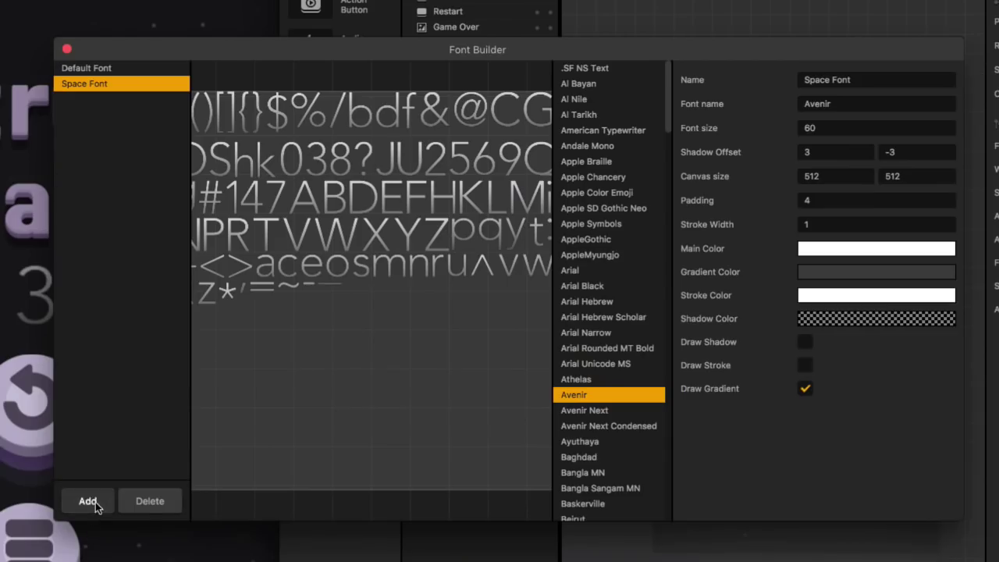
pyautogui.click(94, 501)
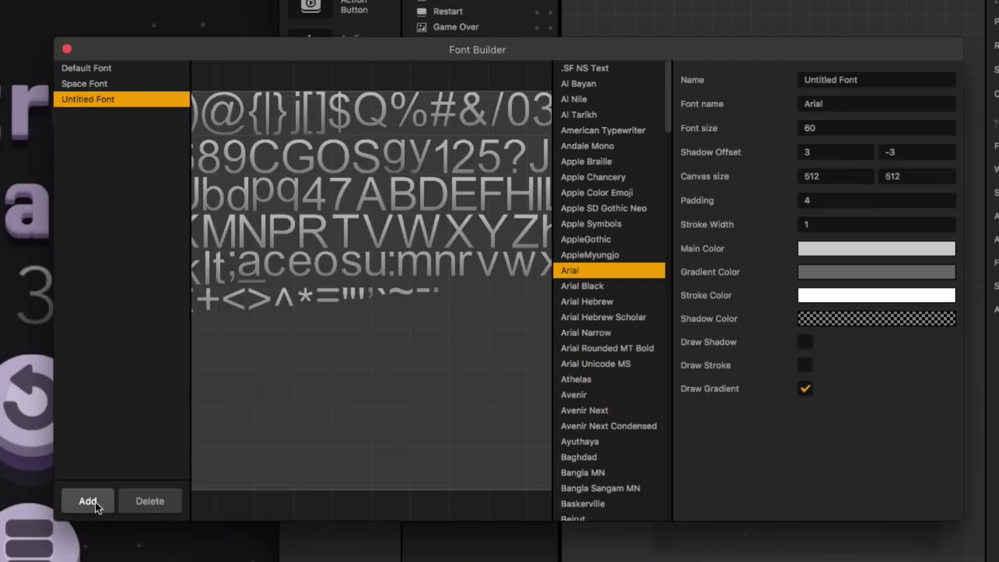
pyautogui.click(581, 287)
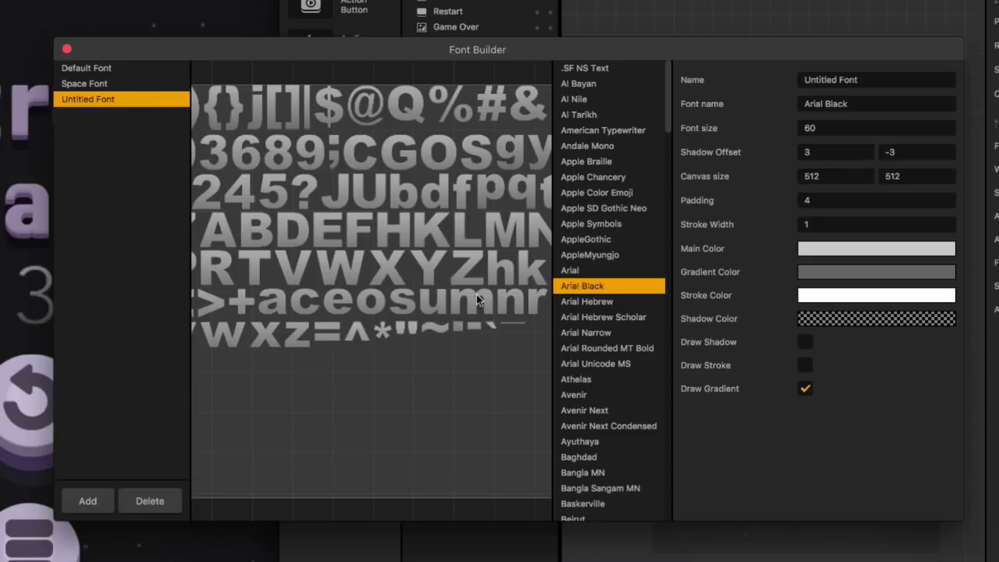
# Set the font's main colour to white and its gradient colour to light grey.
pyautogui.click(821, 251)
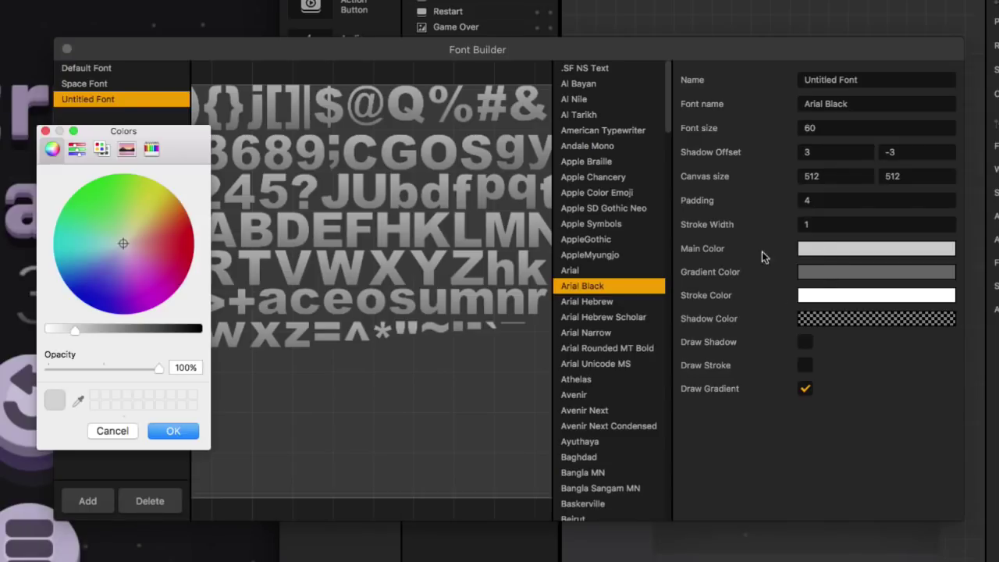
pyautogui.moveTo(72, 333); pyautogui.dragTo(49, 338)
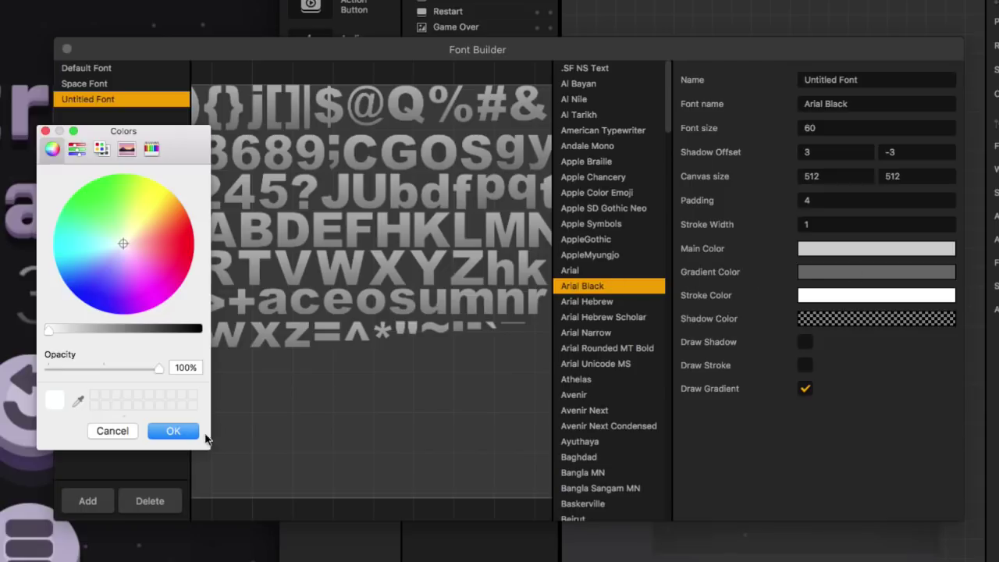
pyautogui.click(174, 431)
pyautogui.click(837, 269)
pyautogui.moveTo(128, 332); pyautogui.dragTo(92, 343)
pyautogui.click(173, 431)
# Rename the font to 'Game Over Font'.
pyautogui.click(886, 79)
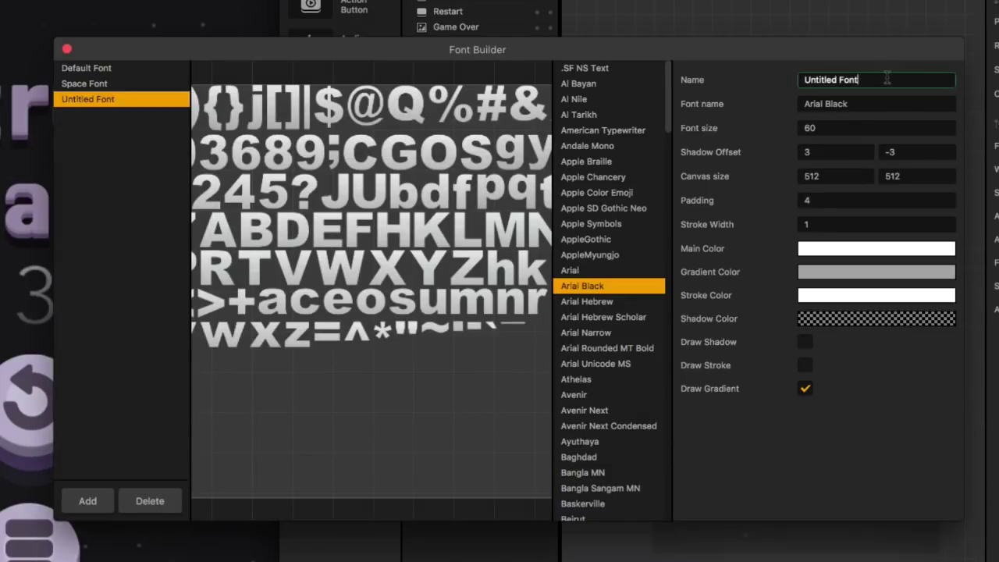
pyautogui.press('BackSpace')
pyautogui.press('BackSpace')
pyautogui.press('BackSpace')
pyautogui.press('BackSpace')
pyautogui.press('BackSpace')
pyautogui.press('BackSpace')
pyautogui.press('BackSpace')
pyautogui.press('BackSpace')
pyautogui.press('BackSpace')
pyautogui.press('BackSpace')
pyautogui.press('BackSpace')
pyautogui.write('Game Over Font')
# Apply Game Over Font to the score label.
pyautogui.click(66, 52)
pyautogui.click(944, 259)
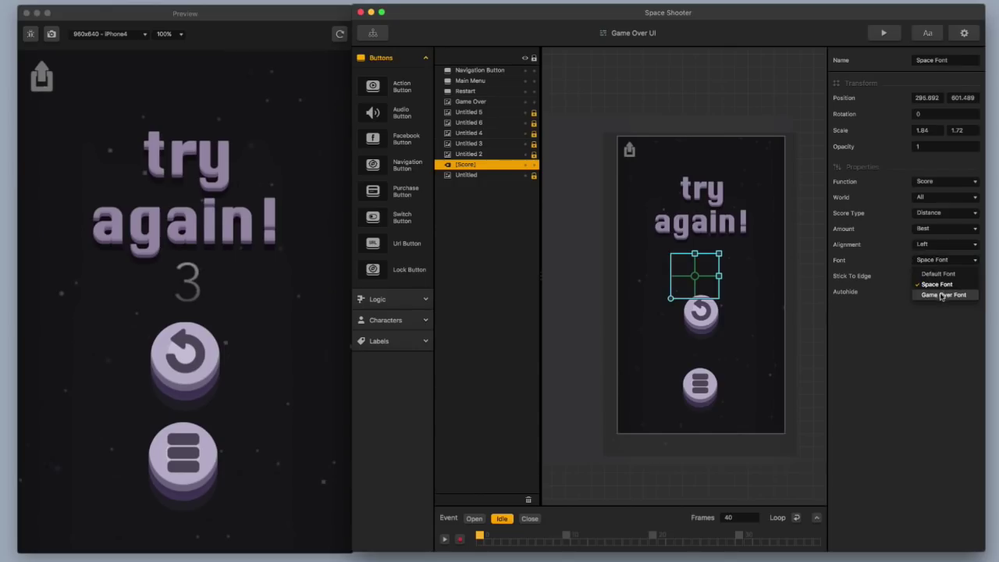
pyautogui.click(941, 294)
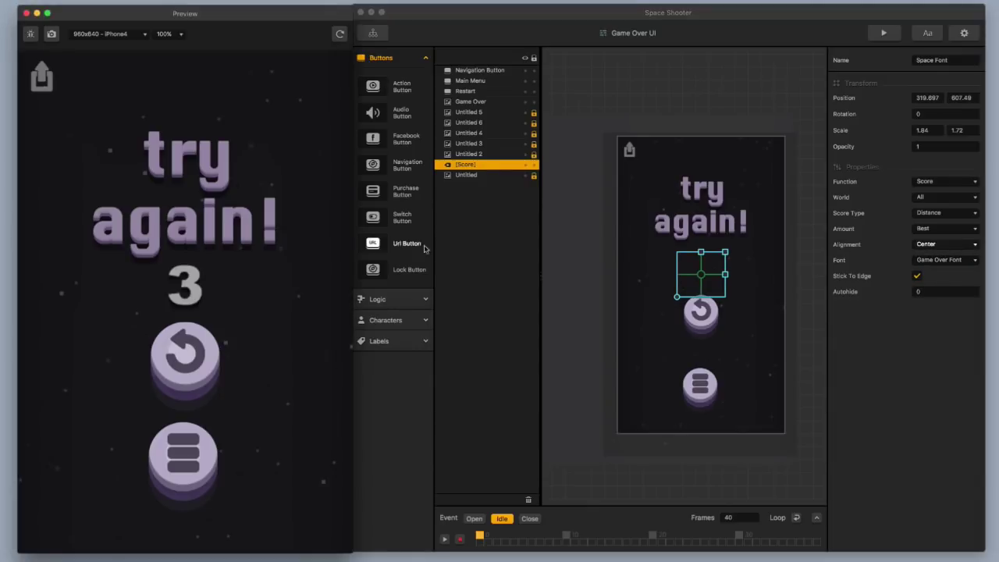
# Move the [Score] layer above Game Over and replay the refreshed preview.
pyautogui.click(564, 231)
pyautogui.click(496, 167)
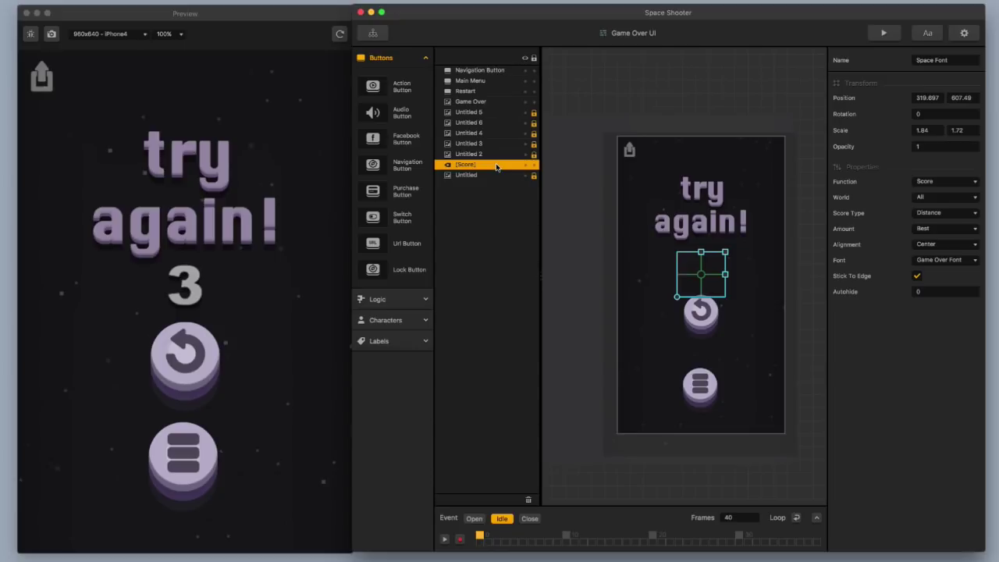
pyautogui.moveTo(495, 167); pyautogui.dragTo(492, 102)
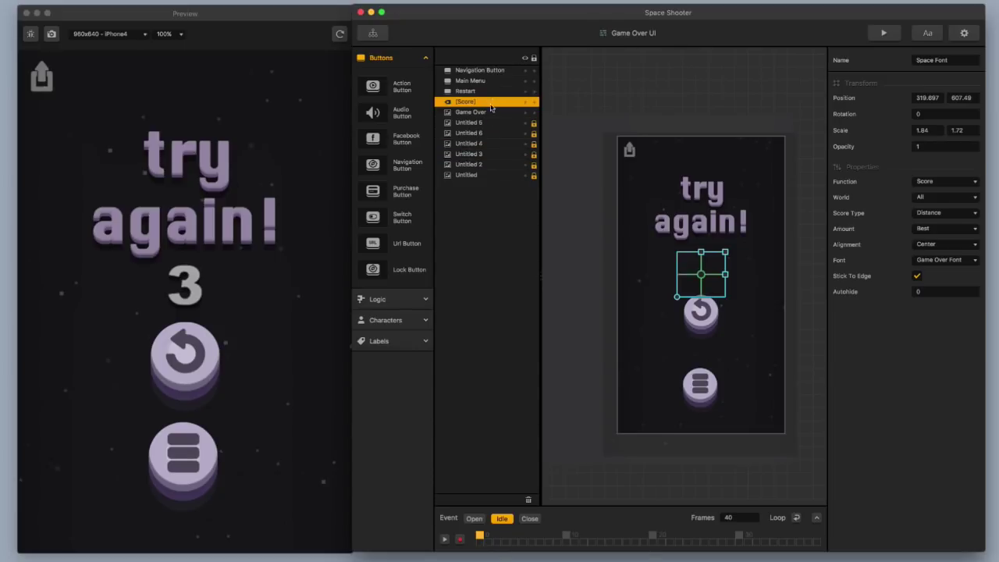
pyautogui.click(340, 35)
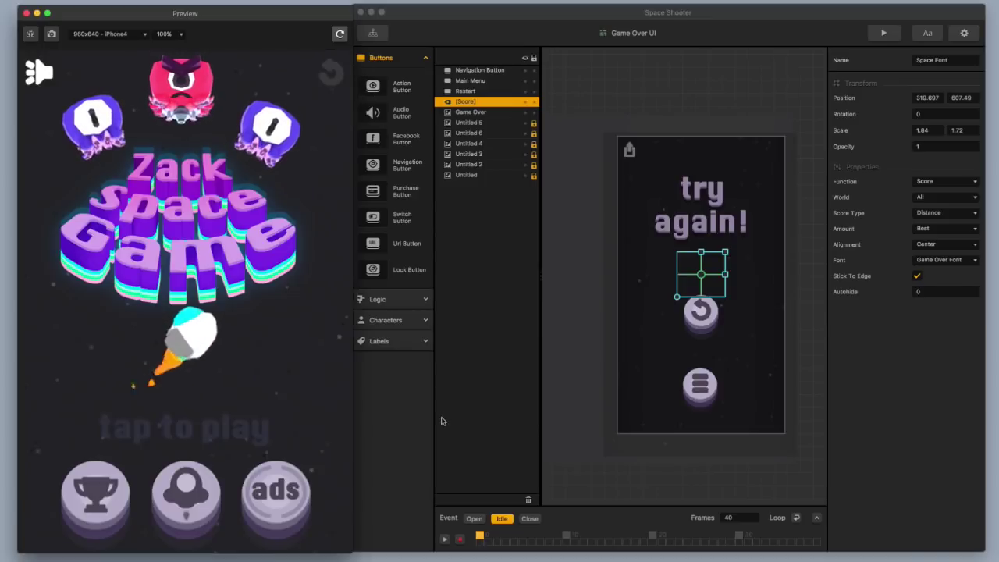
pyautogui.click(208, 442)
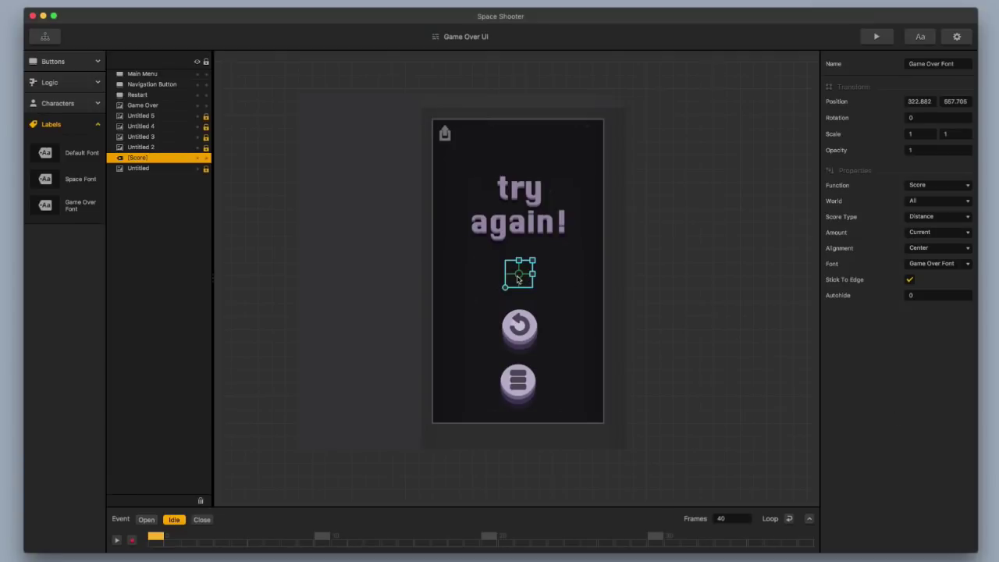
# Copy the score label above the title, set its Amount to Best, and duplicate it leftward.
pyautogui.press('super+d')
pyautogui.moveTo(521, 277); pyautogui.dragTo(538, 154)
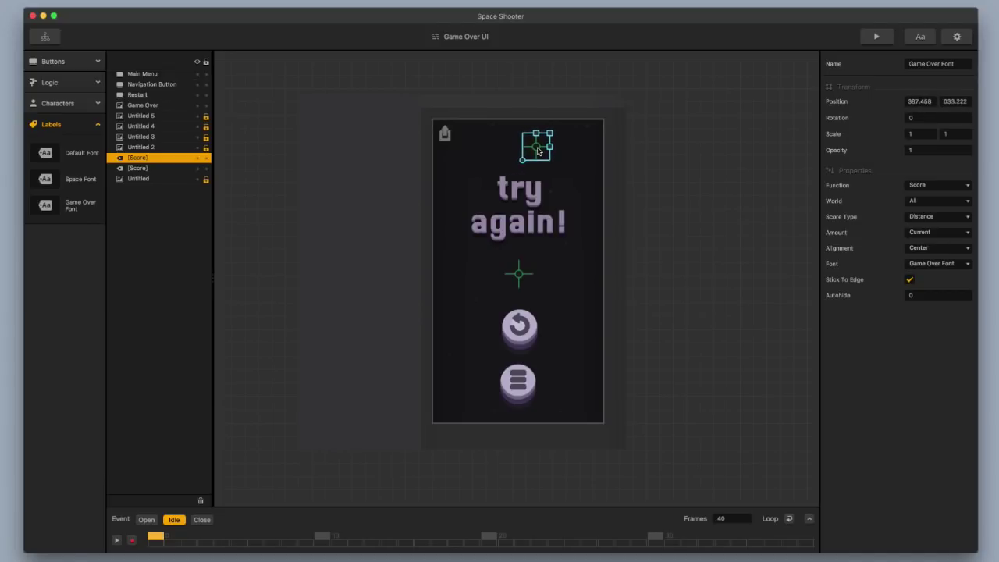
pyautogui.click(958, 234)
pyautogui.click(952, 246)
pyautogui.keyDown('alt'); pyautogui.moveTo(546, 156); pyautogui.dragTo(485, 150); pyautogui.keyUp('alt')
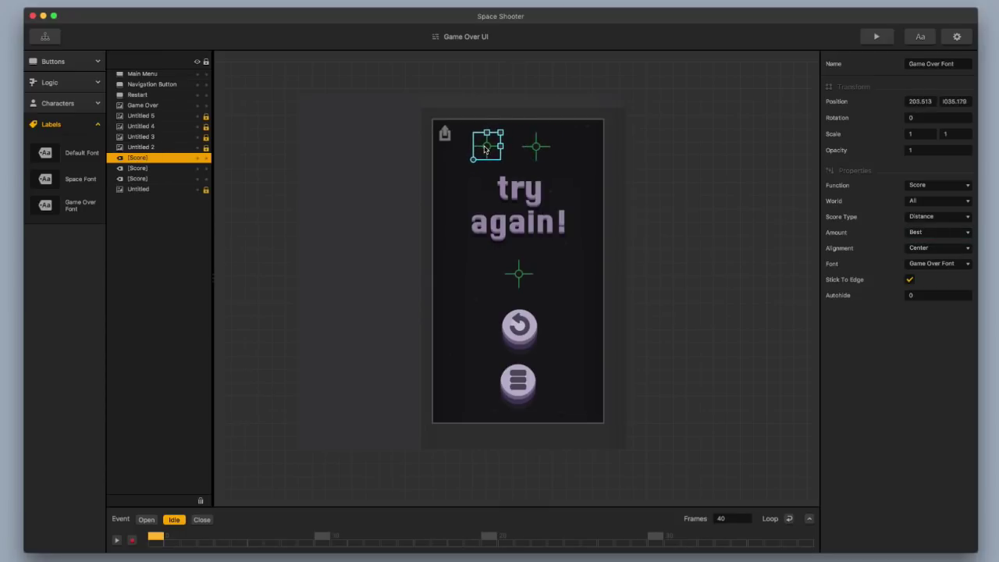
# Turn the left label into User Text reading 'Best:'.
pyautogui.click(948, 185)
pyautogui.click(944, 199)
pyautogui.click(940, 200)
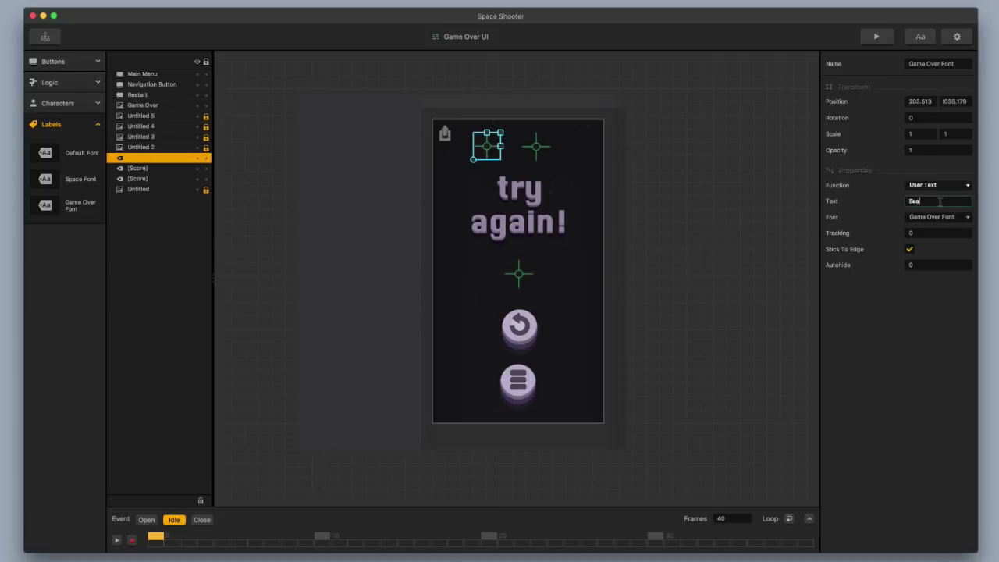
pyautogui.write('Best:')
pyautogui.press('Return')
# Reorder the layers so the [Score] labels sit directly under Best:, then launch preview.
pyautogui.moveTo(151, 160); pyautogui.dragTo(139, 113)
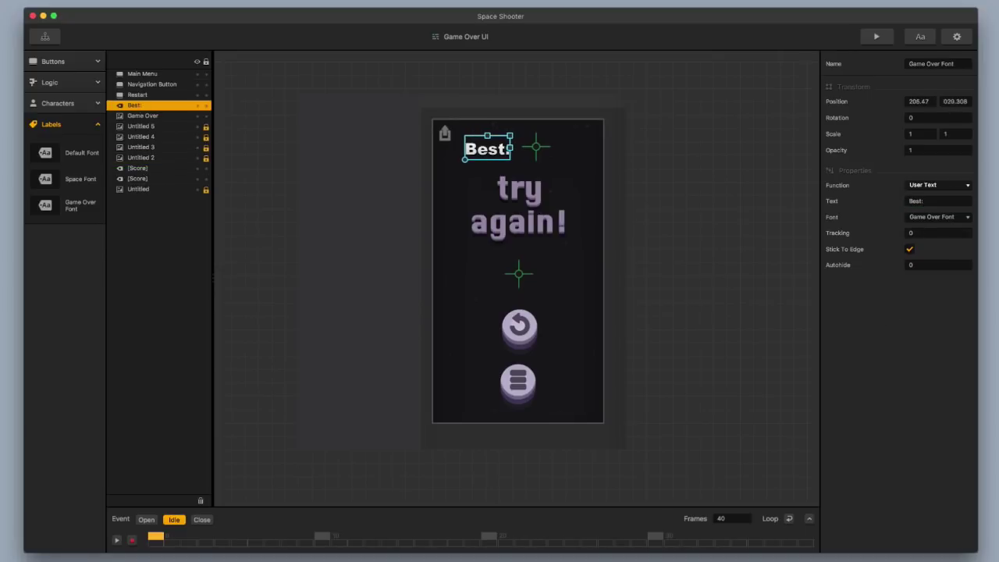
pyautogui.moveTo(153, 171); pyautogui.dragTo(156, 111)
pyautogui.moveTo(153, 178); pyautogui.dragTo(156, 123)
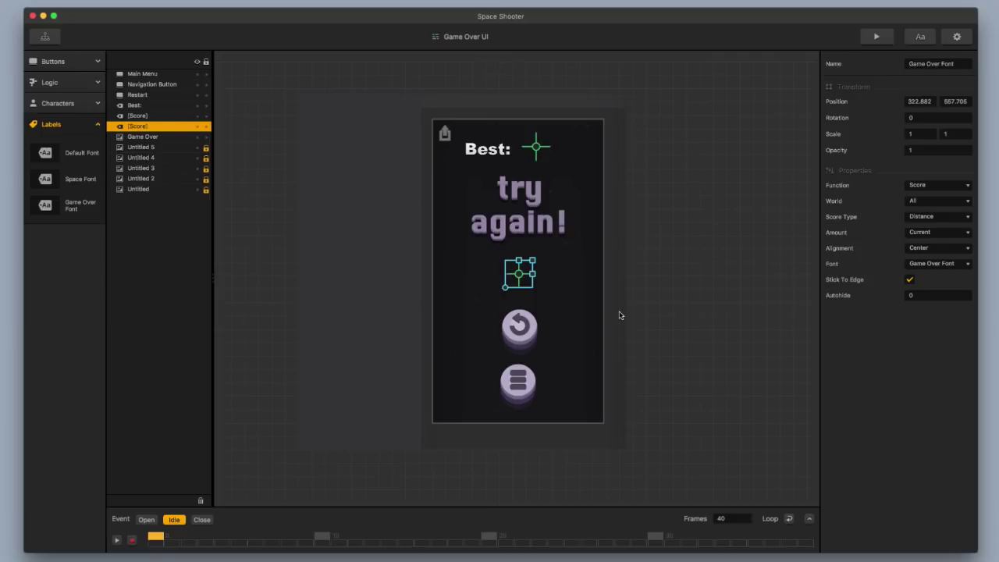
pyautogui.click(876, 36)
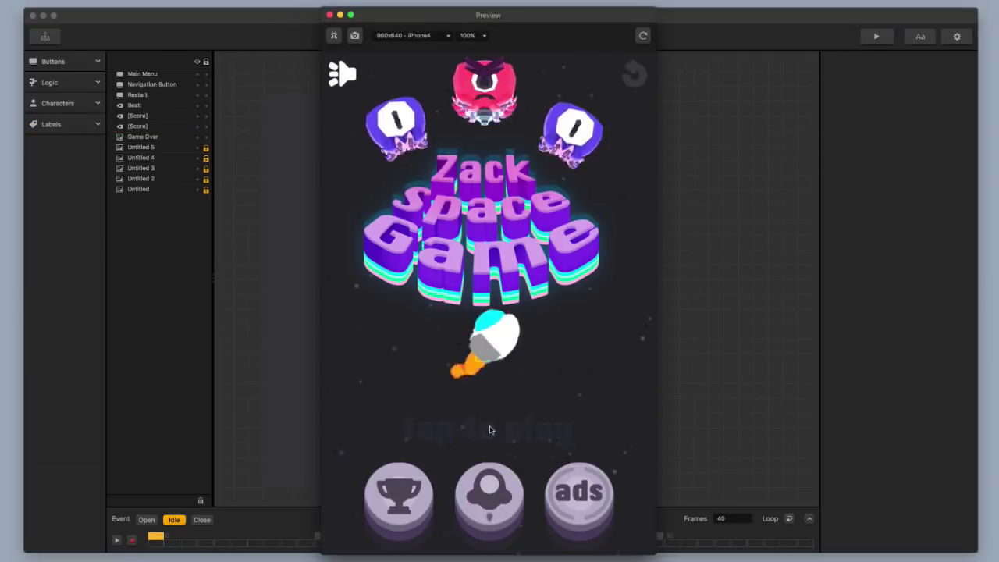
# Play to Game Over, confirming Best: 5 and 5 under the title, then return to the editor.
pyautogui.click(491, 430)
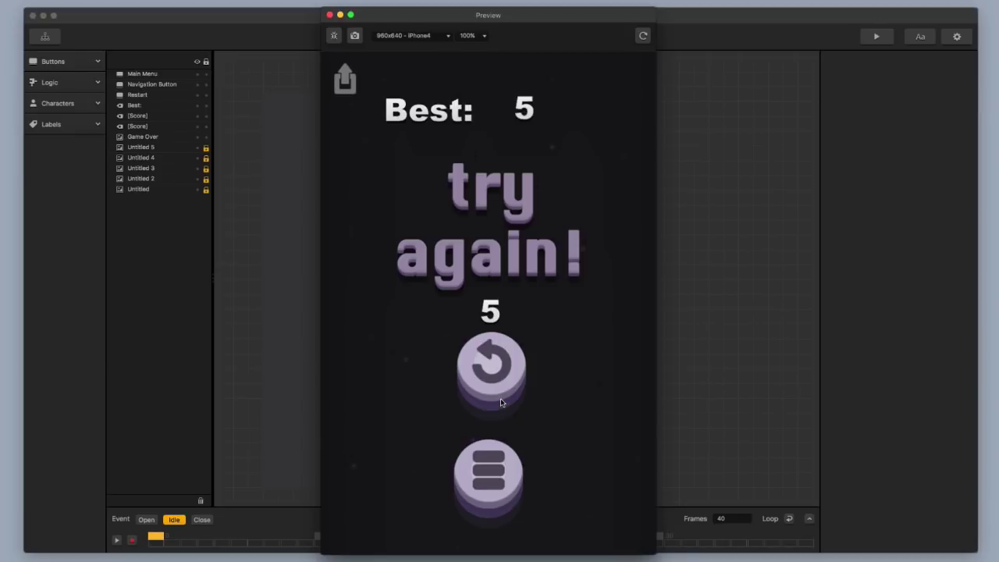
pyautogui.moveTo(513, 16); pyautogui.dragTo(208, 13)
pyautogui.click(503, 14)
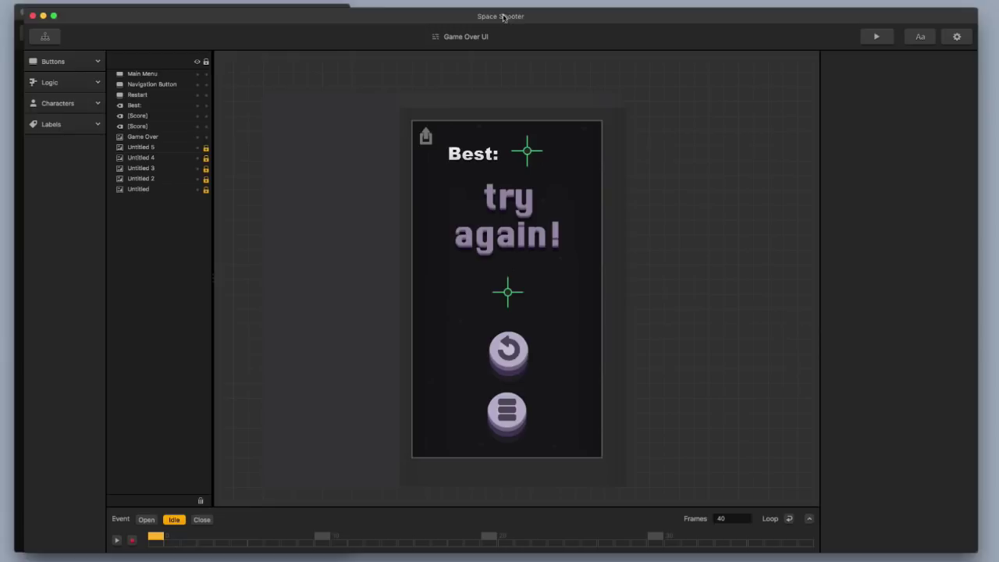
# Lower the menu and restart buttons, raise the try again! title, and move Best: to the top.
pyautogui.moveTo(981, 554); pyautogui.dragTo(675, 560)
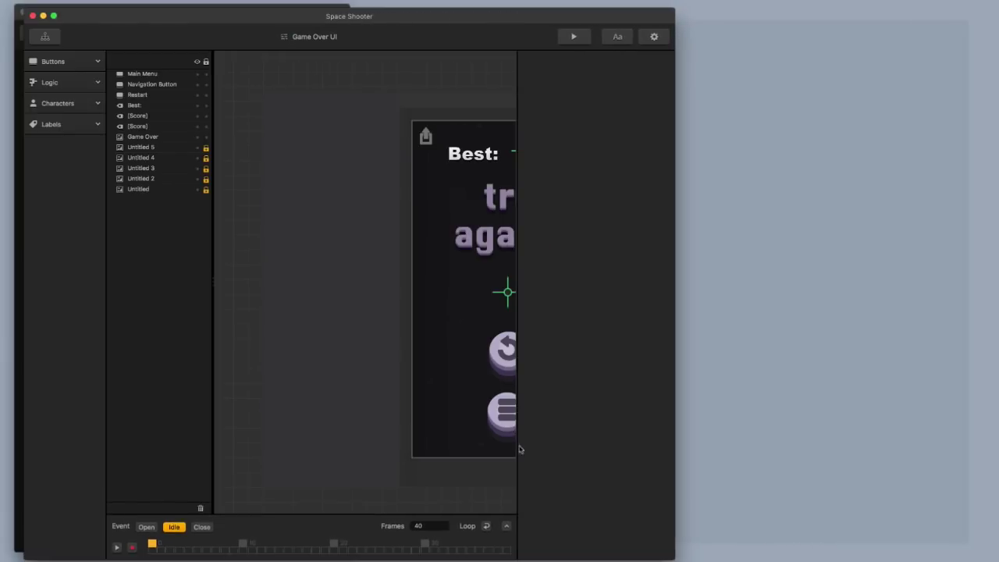
pyautogui.moveTo(395, 25); pyautogui.dragTo(720, 17)
pyautogui.click(692, 294)
pyautogui.moveTo(699, 413); pyautogui.dragTo(702, 426)
pyautogui.moveTo(699, 370); pyautogui.dragTo(699, 384)
pyautogui.moveTo(692, 244); pyautogui.dragTo(692, 232)
pyautogui.moveTo(660, 164); pyautogui.dragTo(713, 142)
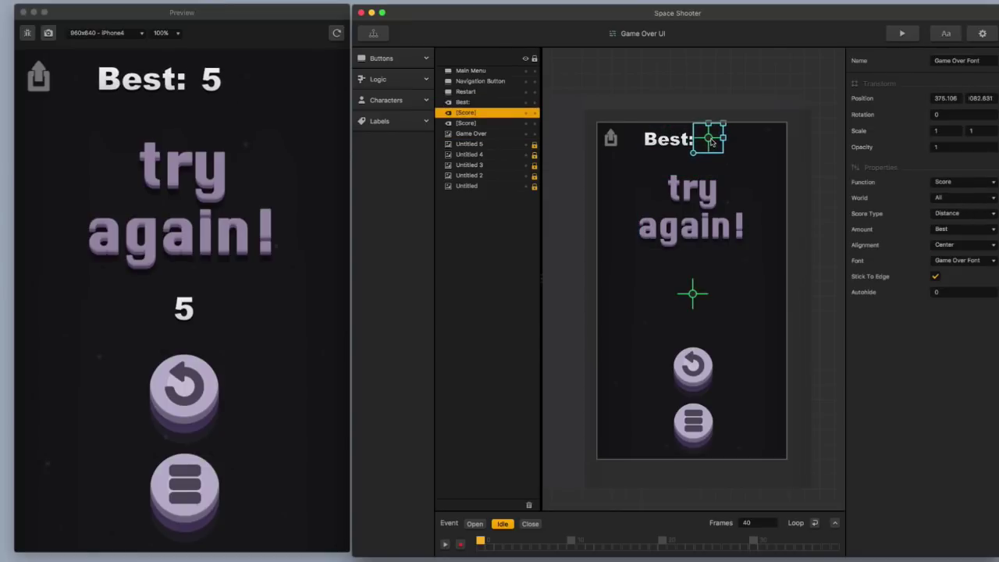
# Enlarge the centre score label and restart the preview to check it.
pyautogui.click(693, 294)
pyautogui.moveTo(707, 279)
pyautogui.mouseDown()
pyautogui.moveTo(724, 259)
pyautogui.moveTo(719, 266)
pyautogui.mouseUp()
pyautogui.moveTo(693, 297)
pyautogui.mouseDown()
pyautogui.moveTo(724, 267)
pyautogui.moveTo(690, 294)
pyautogui.mouseUp()
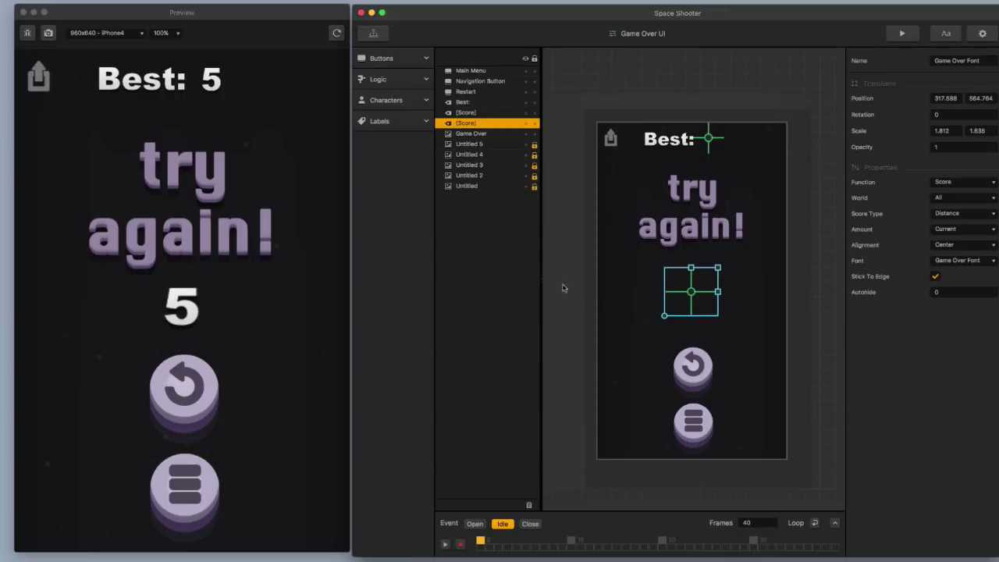
pyautogui.click(336, 35)
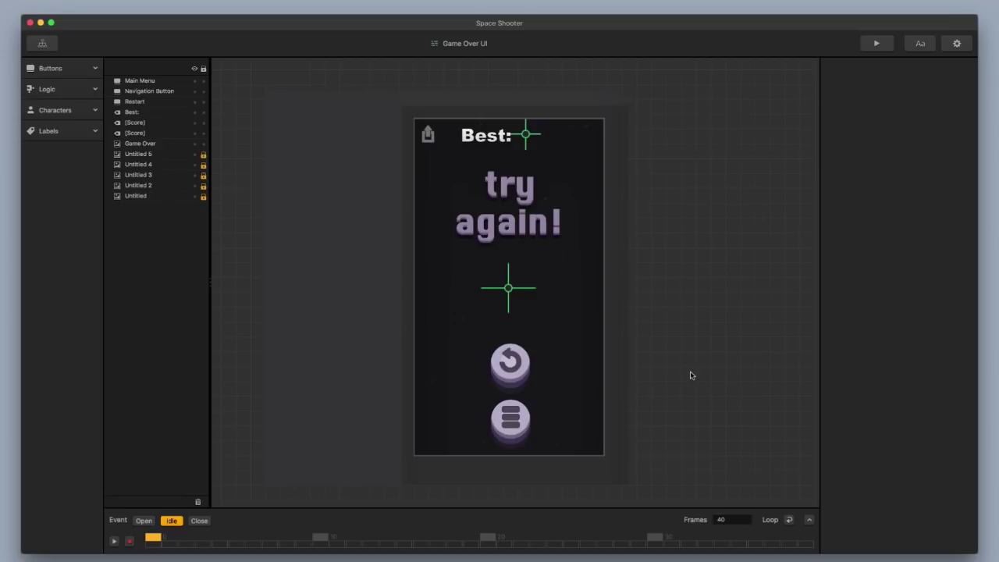
# Record Scale 1 keyframes for the try again! title at frame 0 and the last frame.
pyautogui.click(513, 224)
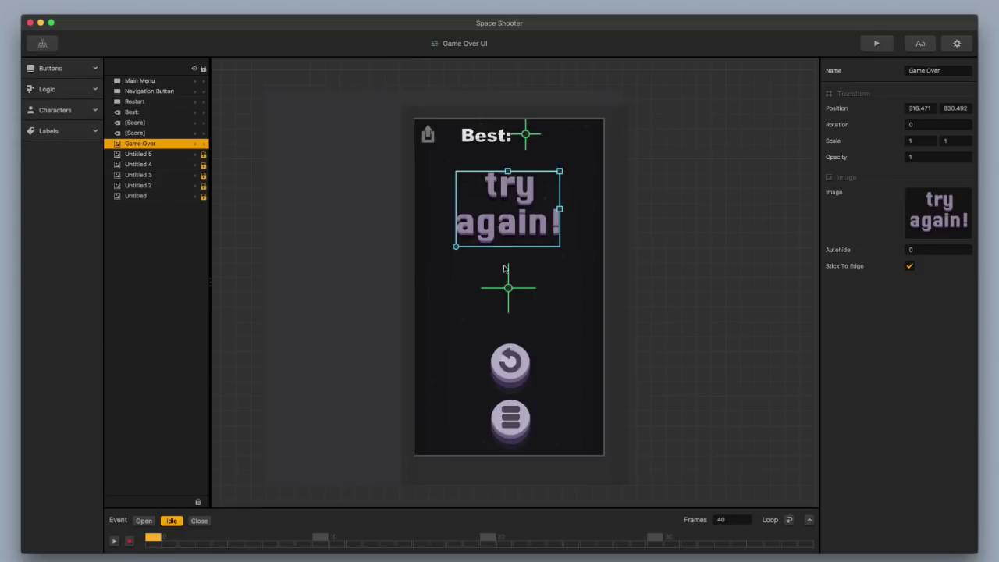
pyautogui.click(127, 541)
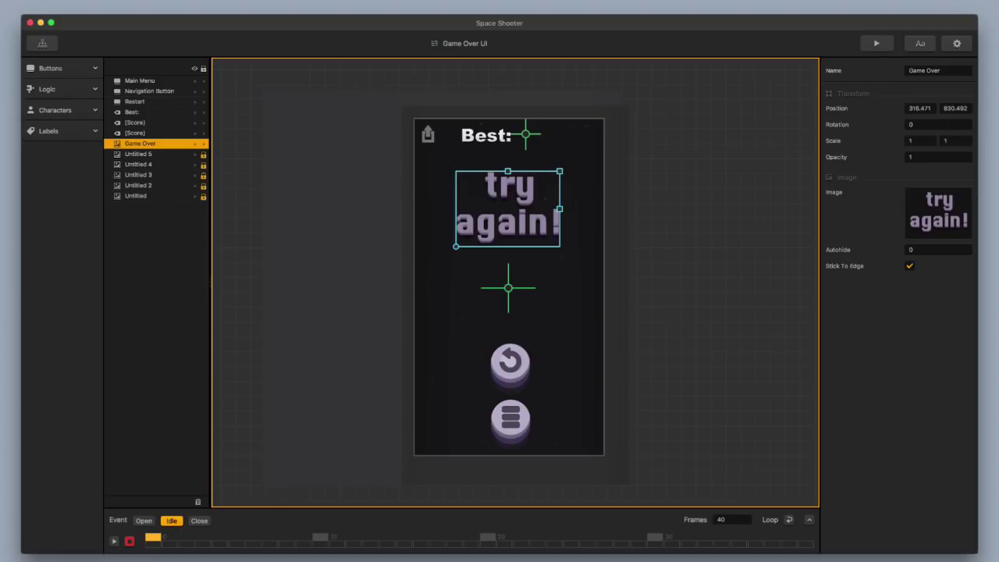
pyautogui.click(921, 140)
pyautogui.press('Return')
pyautogui.click(814, 540)
pyautogui.click(922, 140)
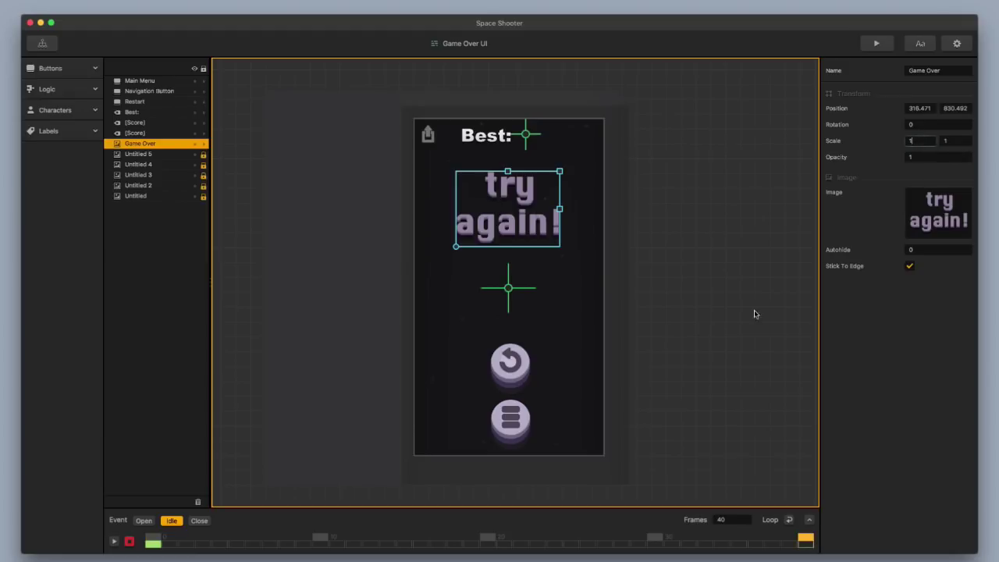
# Set the title's scale to 1.2 at frame 20 and launch the preview.
pyautogui.click(487, 539)
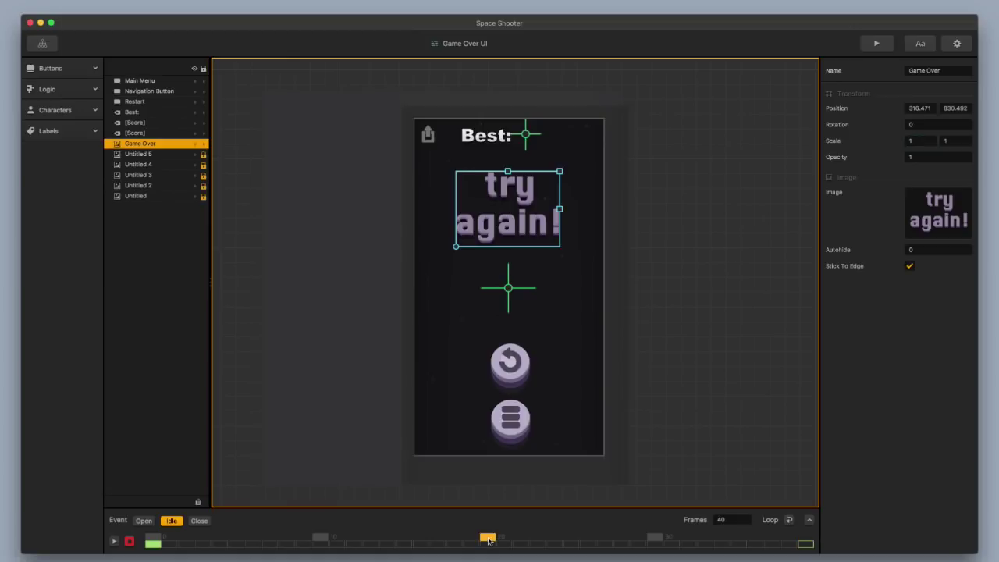
pyautogui.click(923, 140)
pyautogui.write('.2')
pyautogui.press('Tab')
pyautogui.press('Tab')
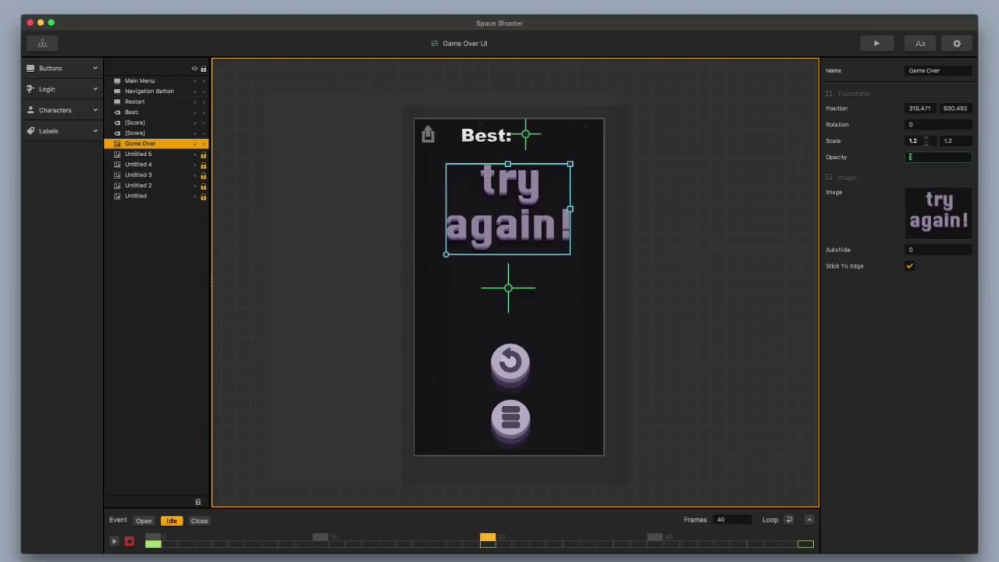
pyautogui.click(876, 43)
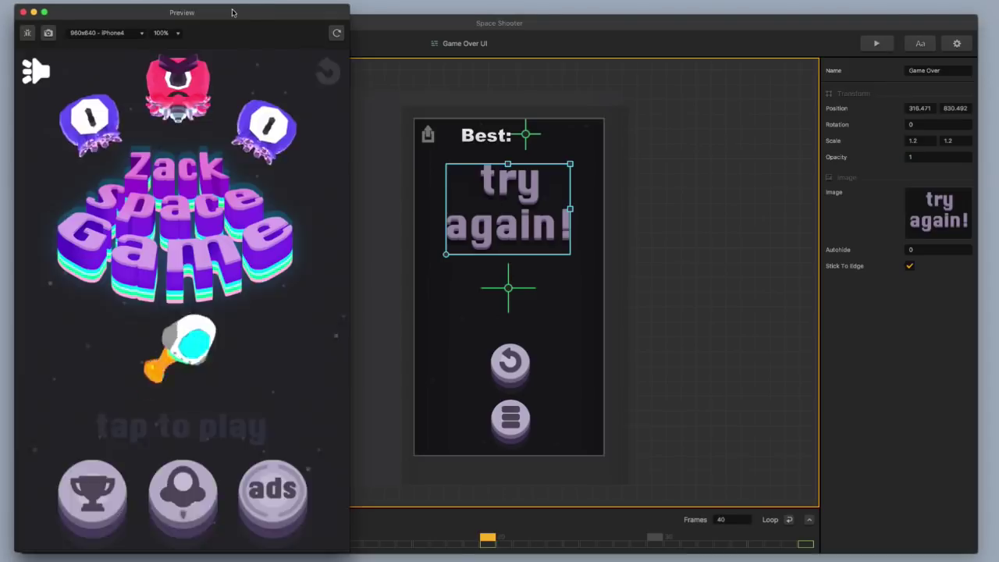
# Play-test the game twice to see the pulsing try again! title, then close the preview.
pyautogui.moveTo(234, 13); pyautogui.dragTo(528, 14)
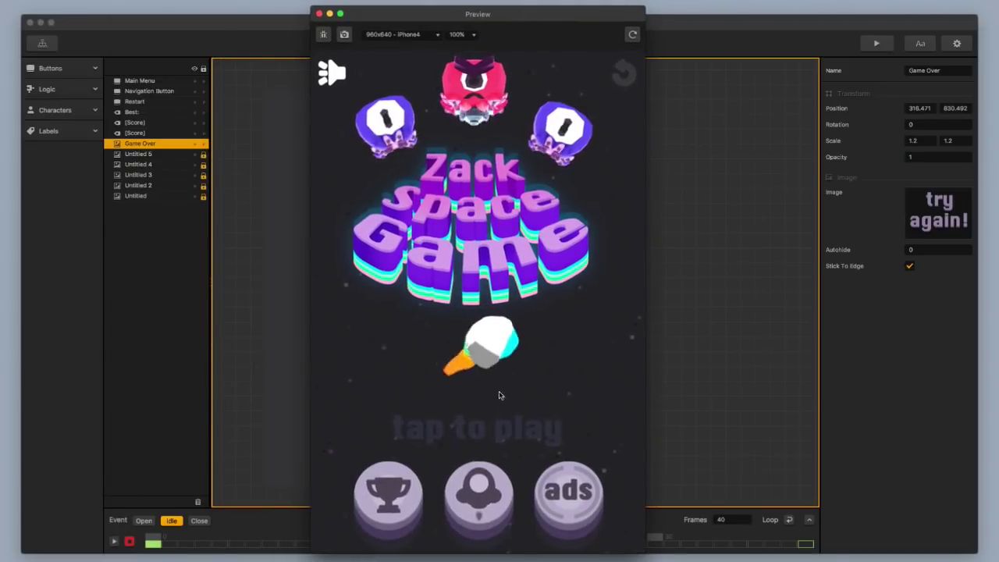
pyautogui.click(498, 418)
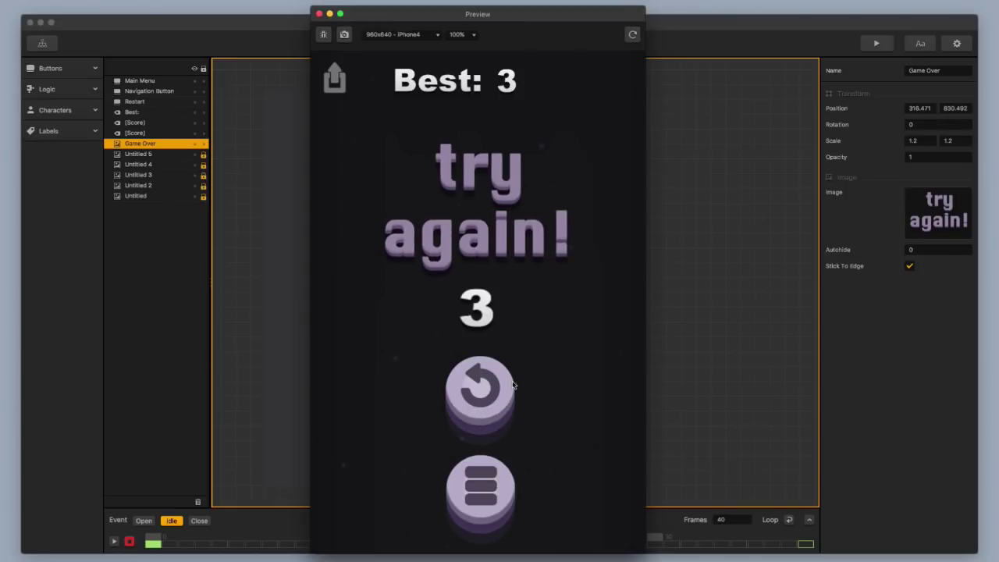
pyautogui.click(319, 14)
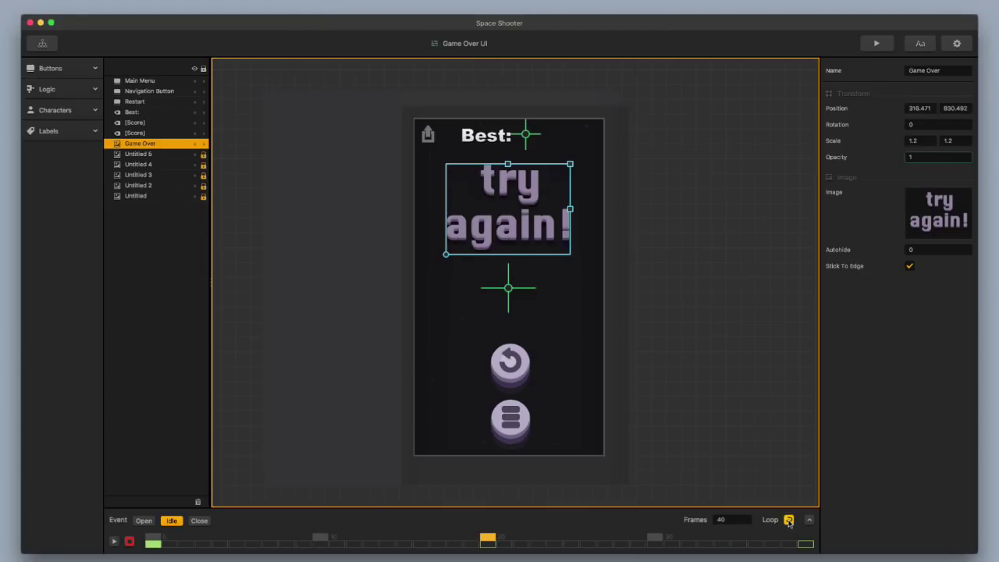
pyautogui.click(863, 45)
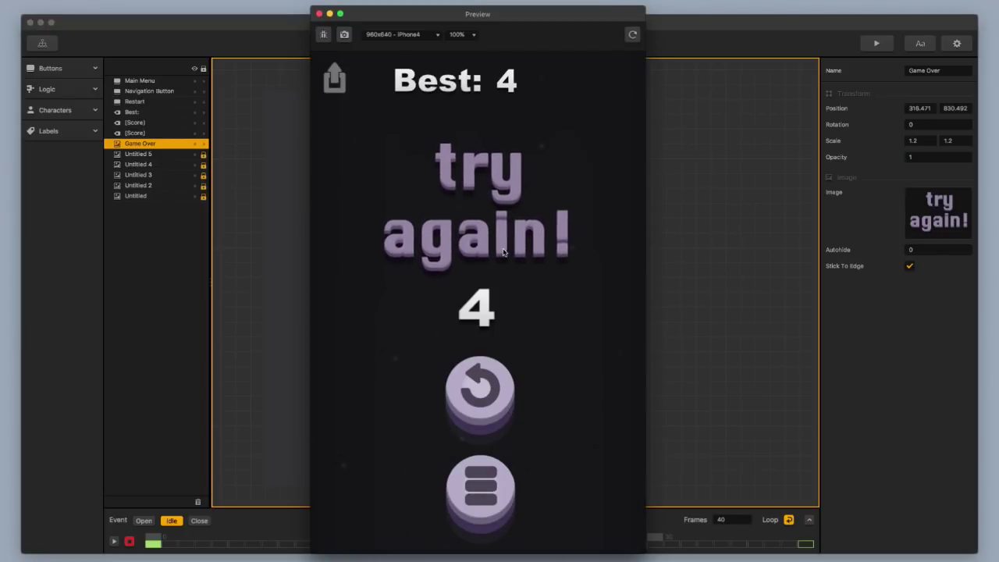
pyautogui.click(319, 14)
# Open the World scene from the workflow overview for editing.
pyautogui.click(42, 43)
pyautogui.click(494, 343)
pyautogui.doubleClick(493, 342)
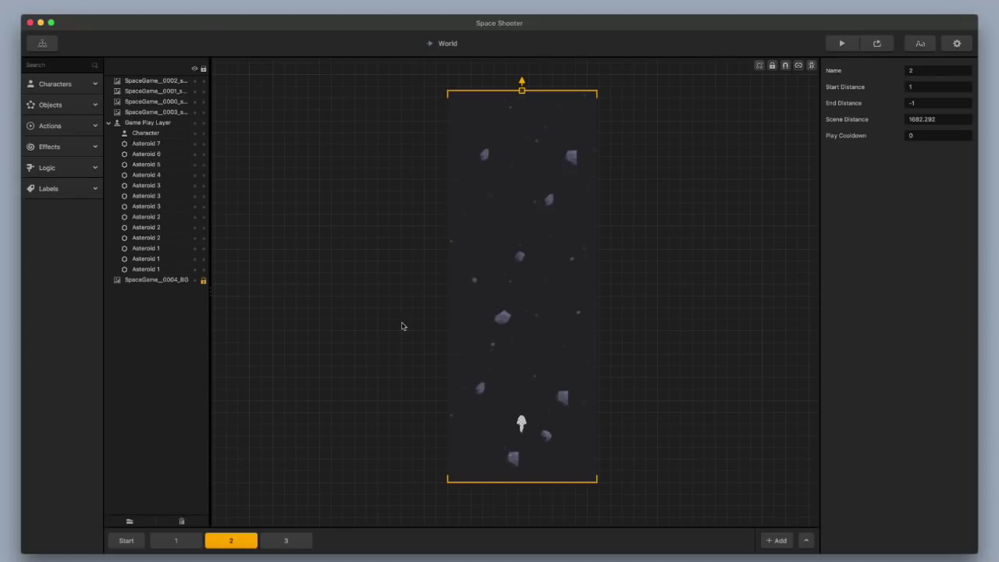
# Place a Portal at scene 2's centre and an Exit Only copy near the top.
pyautogui.click(88, 171)
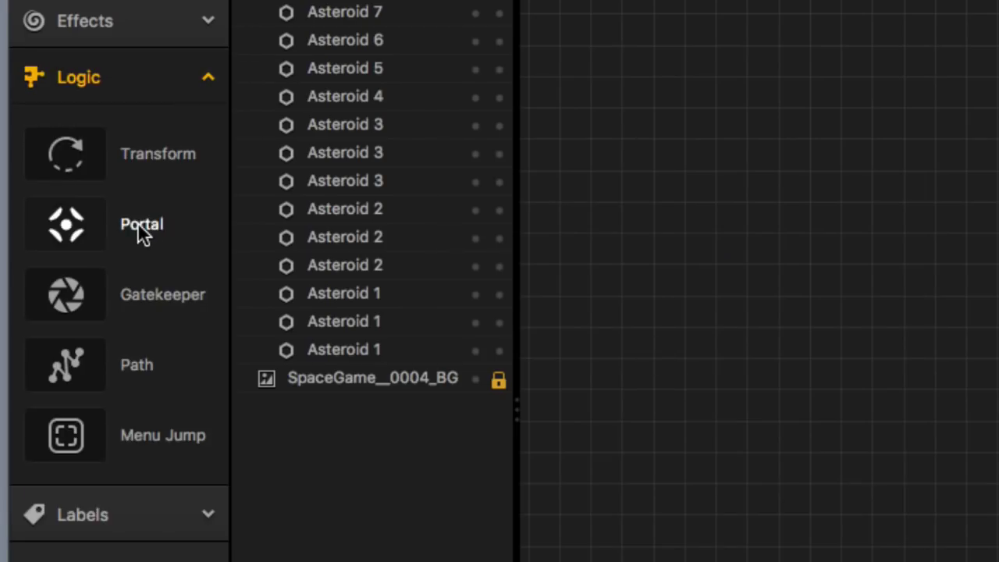
pyautogui.moveTo(141, 234); pyautogui.dragTo(540, 345)
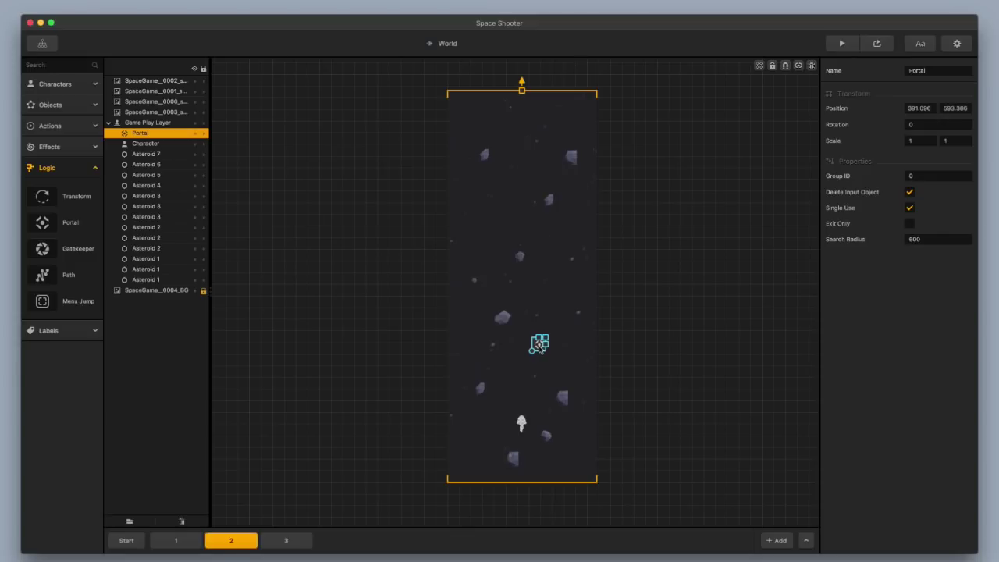
pyautogui.press('super+d')
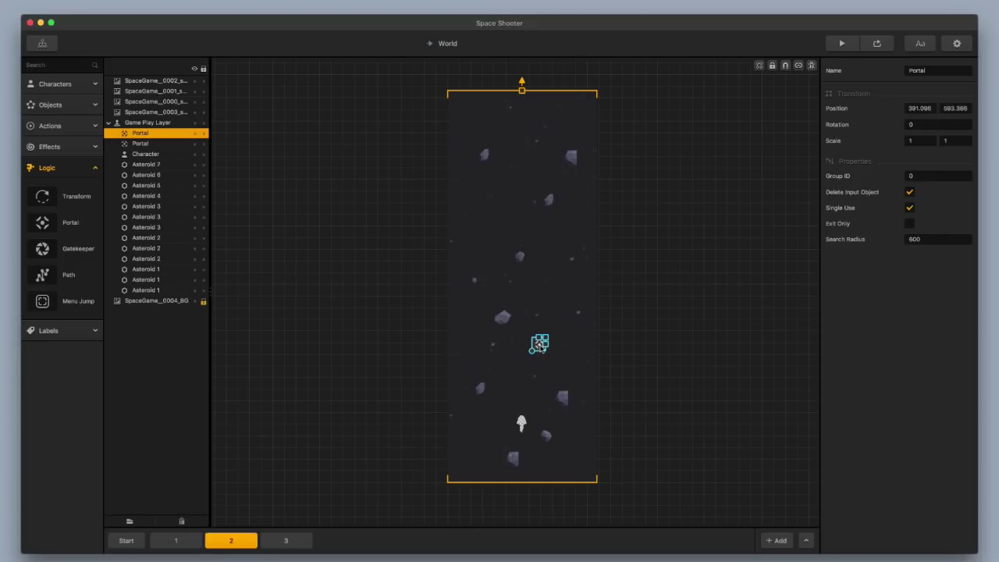
pyautogui.moveTo(539, 343); pyautogui.dragTo(516, 193)
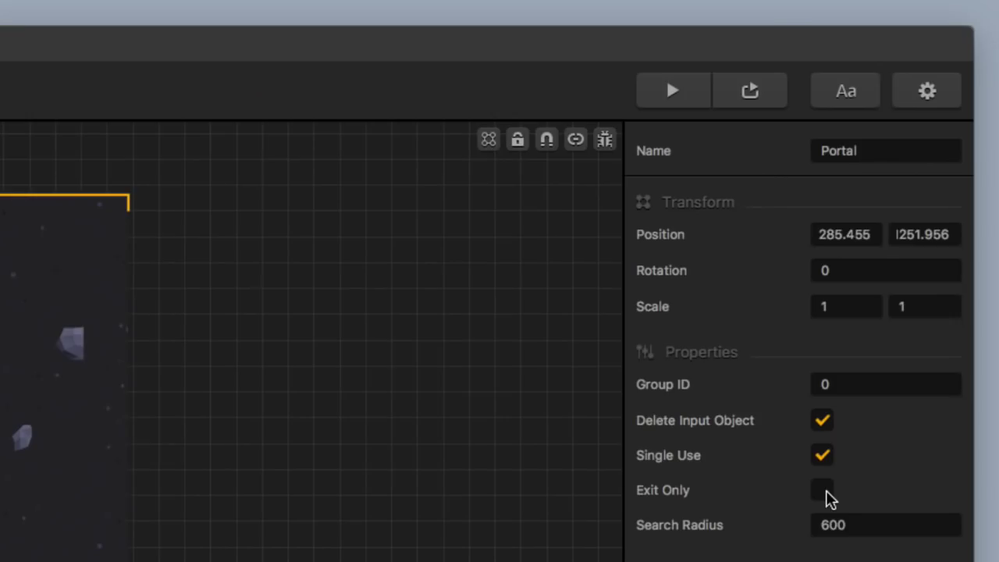
pyautogui.click(826, 492)
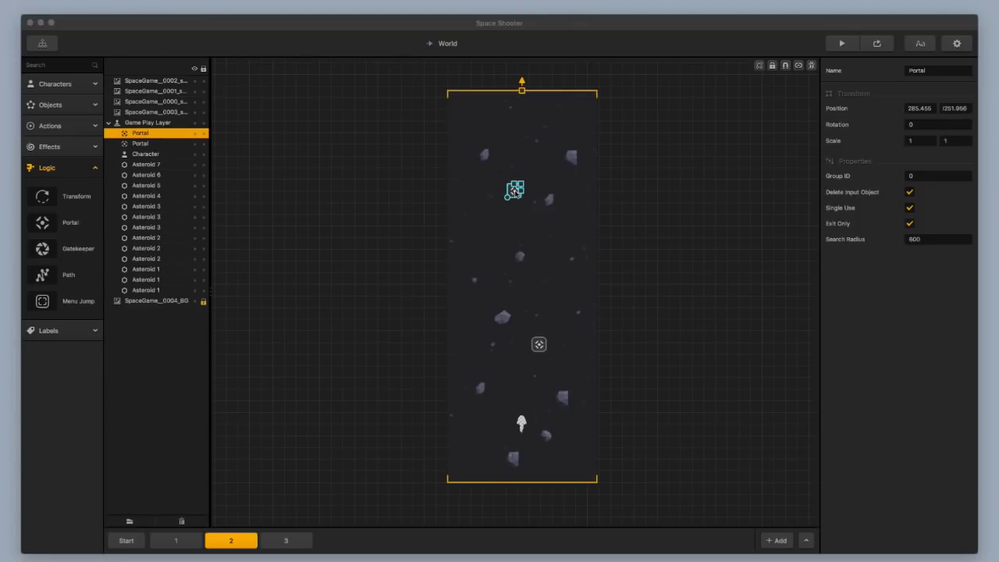
pyautogui.click(538, 345)
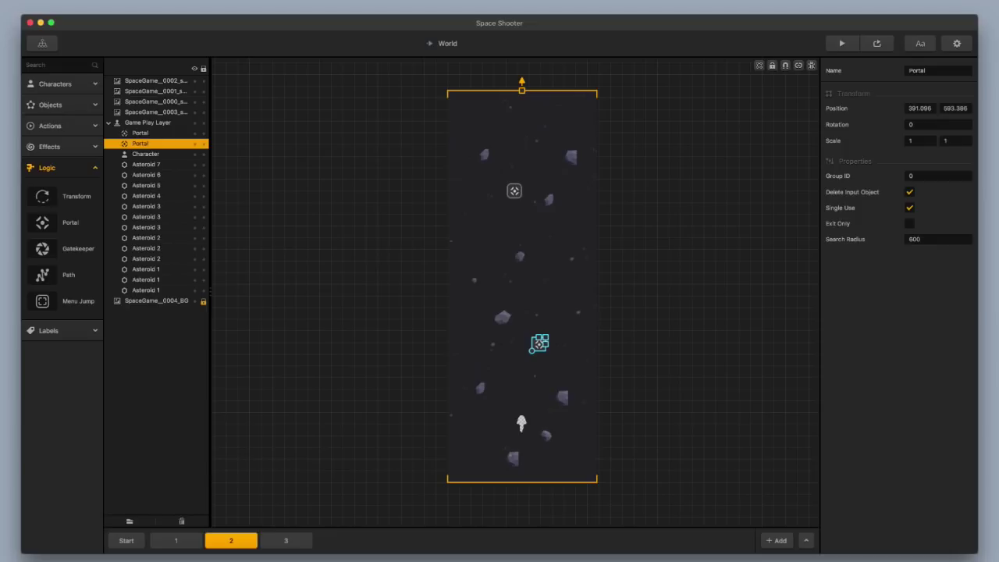
# Import BH_test_0001 onto the central portal as a non-colliding Decoration object.
pyautogui.moveTo(811, 292); pyautogui.dragTo(662, 234)
pyautogui.moveTo(527, 315); pyautogui.dragTo(545, 349)
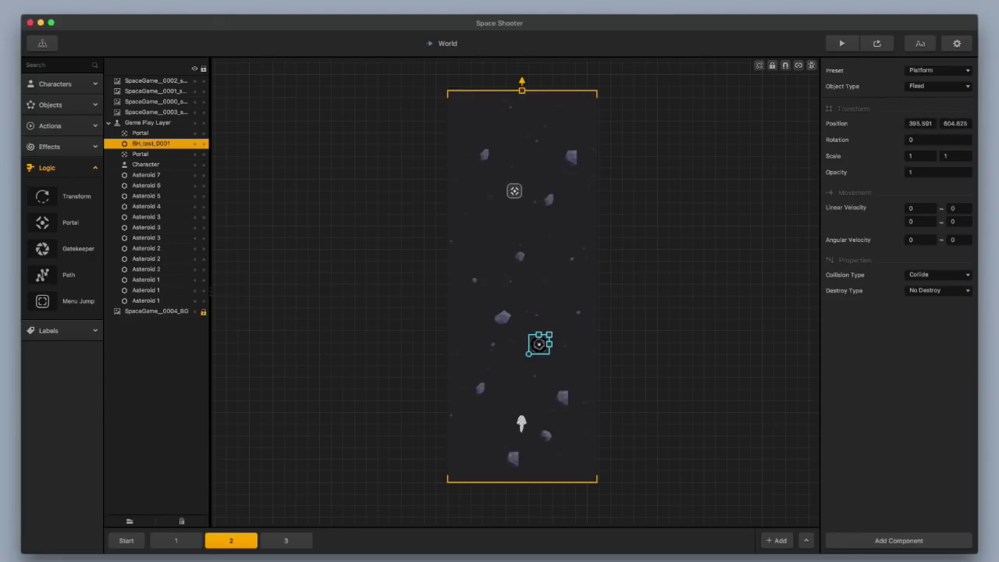
pyautogui.click(925, 71)
pyautogui.click(928, 137)
# Duplicate the black hole onto the upper portal and start a game preview.
pyautogui.press('super+d')
pyautogui.moveTo(539, 351); pyautogui.dragTo(518, 197)
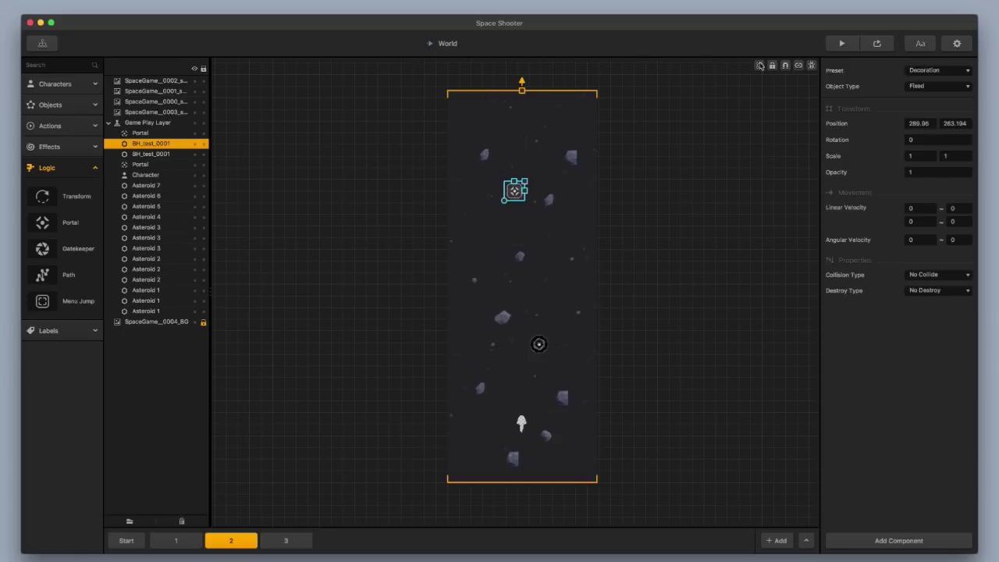
pyautogui.click(878, 48)
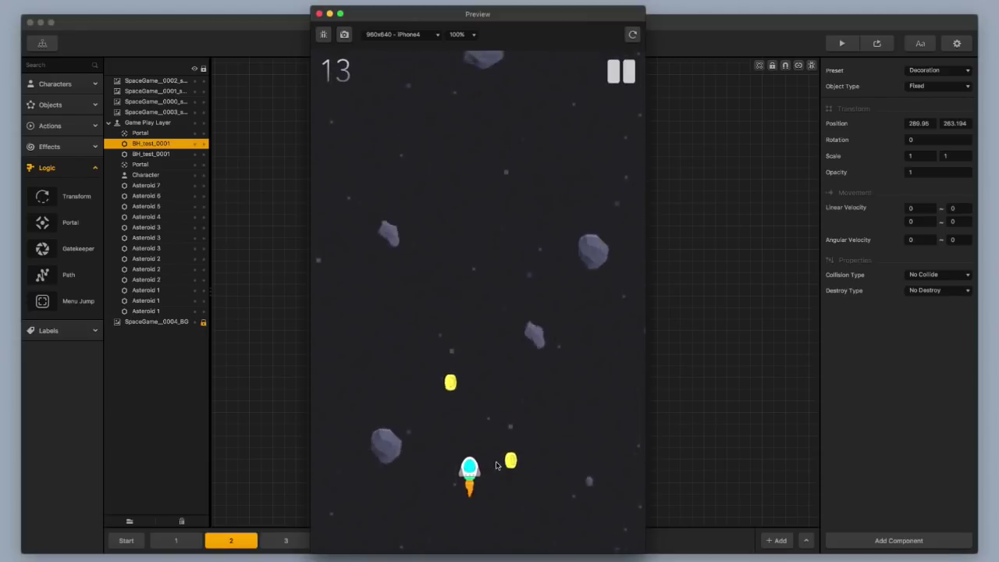
# Close the preview and lock both BH_test_0001 black hole layers in place.
pyautogui.click(318, 13)
pyautogui.click(187, 154)
pyautogui.click(203, 154)
pyautogui.click(203, 144)
pyautogui.click(141, 164)
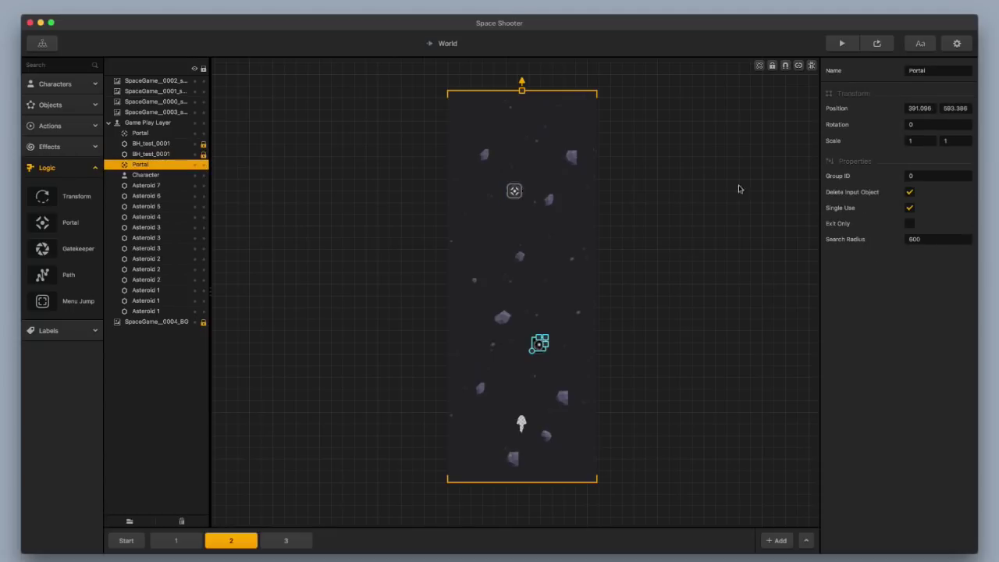
pyautogui.click(936, 239)
# Play-test the game in preview, closing it and running it again.
pyautogui.click(841, 43)
pyautogui.press('Escape')
pyautogui.click(888, 47)
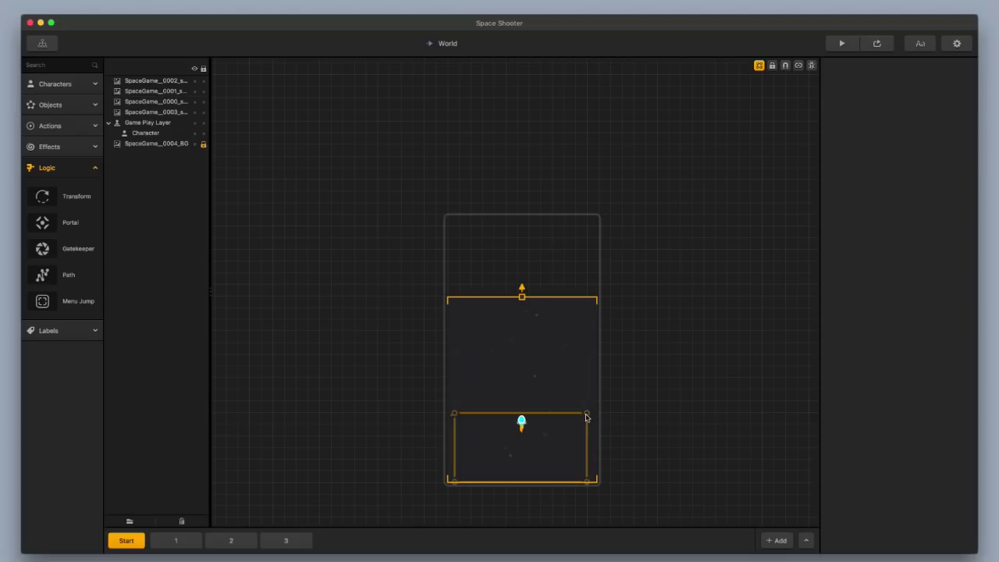
# Inspect the Start scene's trigger line, then switch to scene 2 and play-test it.
pyautogui.click(560, 412)
pyautogui.click(560, 416)
pyautogui.click(215, 540)
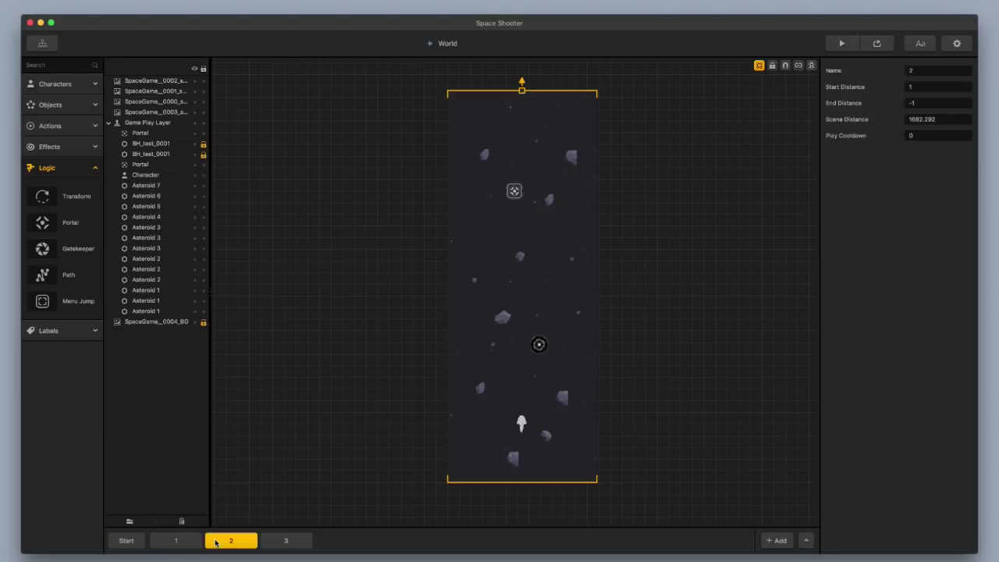
pyautogui.click(837, 44)
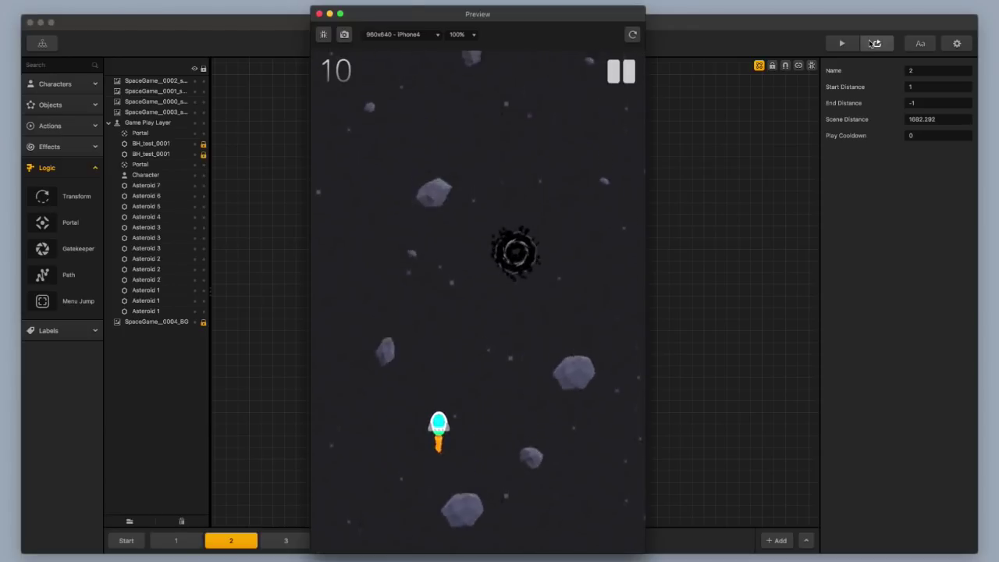
pyautogui.click(318, 14)
# Move the exit portal and its black hole together to the upper left (X 193.3) and play-test.
pyautogui.moveTo(514, 191); pyautogui.dragTo(489, 256)
pyautogui.click(515, 193)
pyautogui.moveTo(514, 195); pyautogui.dragTo(493, 262)
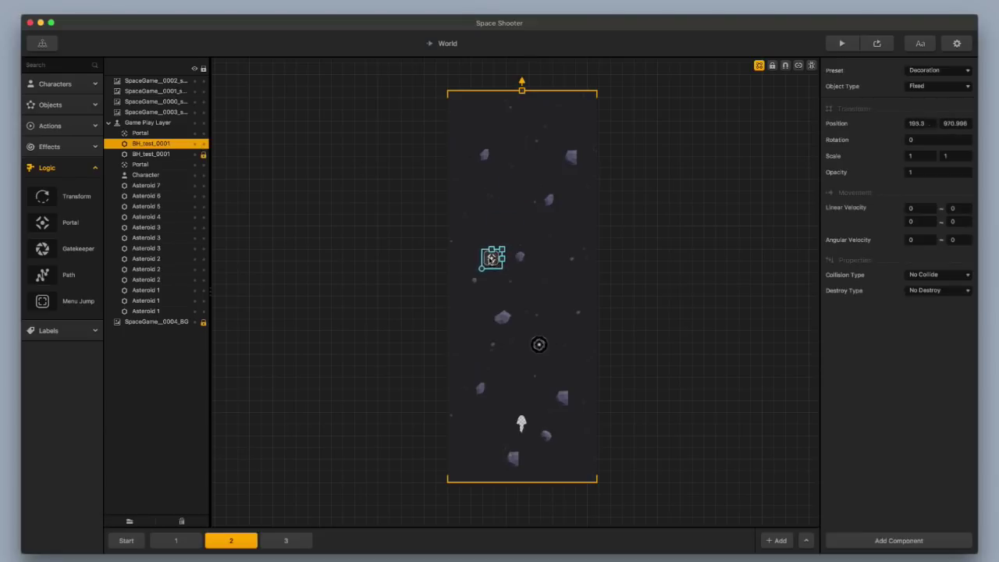
pyautogui.click(866, 45)
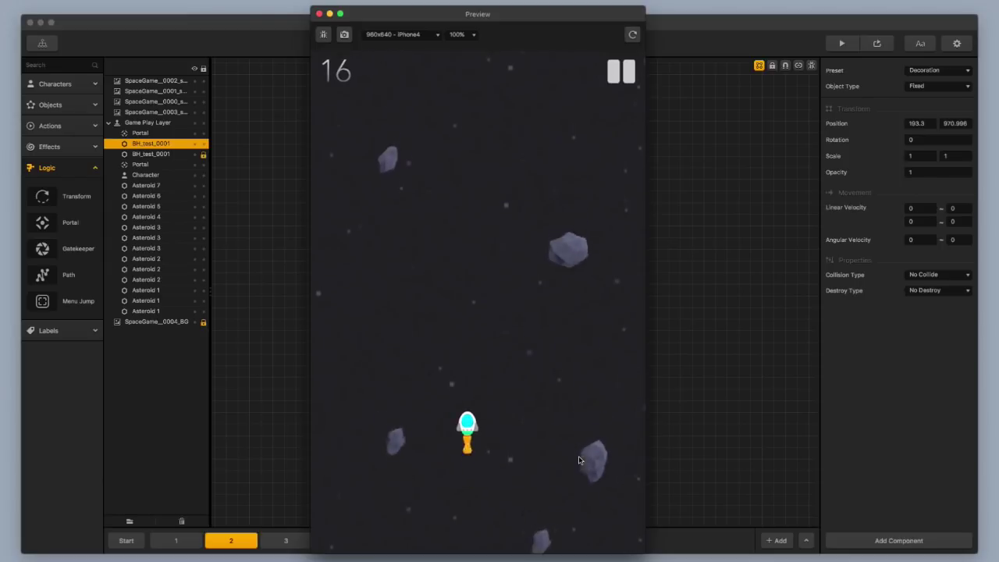
# Close the preview and duplicate the exit portal, placing the copy to its right.
pyautogui.click(318, 14)
pyautogui.click(491, 261)
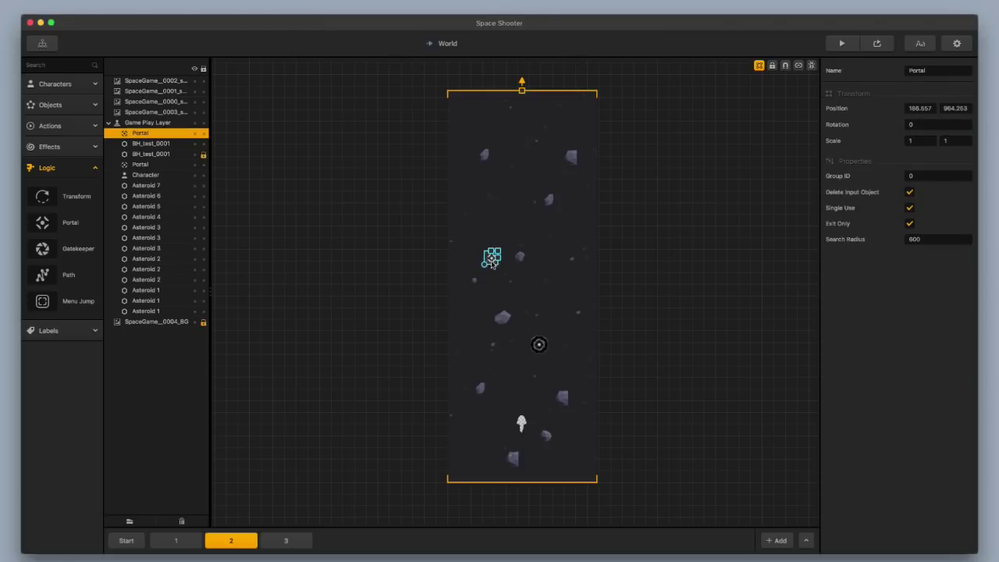
pyautogui.press('super+d')
pyautogui.moveTo(491, 261); pyautogui.dragTo(547, 260)
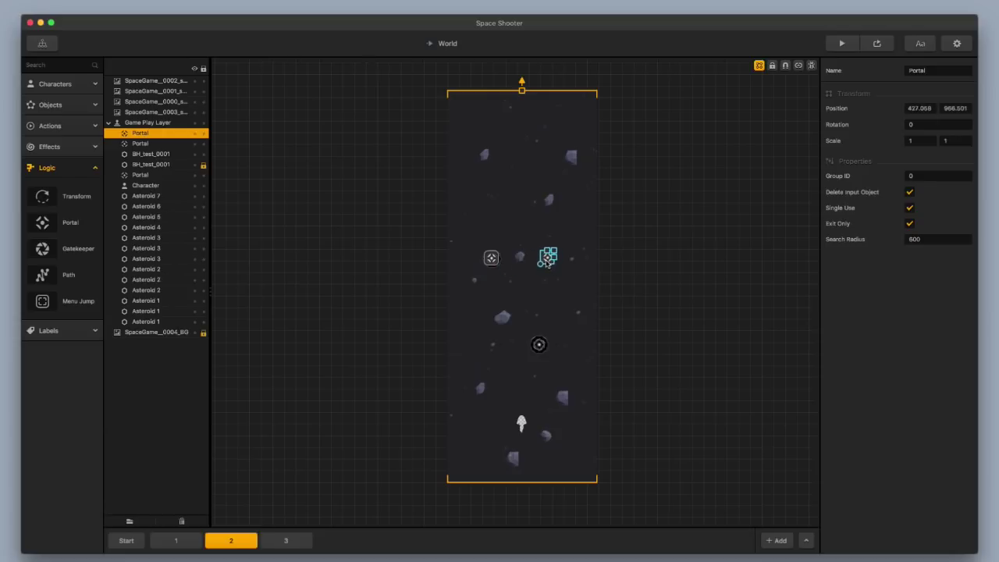
# Duplicate the black hole onto the right portal at X 433.6 and play-test both exits.
pyautogui.click(493, 267)
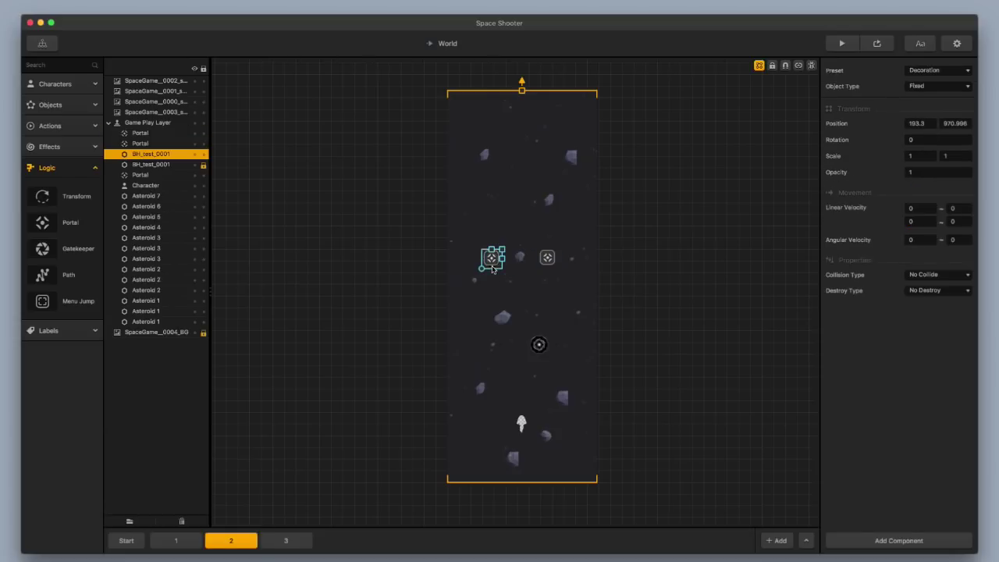
pyautogui.press('super+d')
pyautogui.moveTo(492, 269); pyautogui.dragTo(548, 264)
pyautogui.click(549, 263)
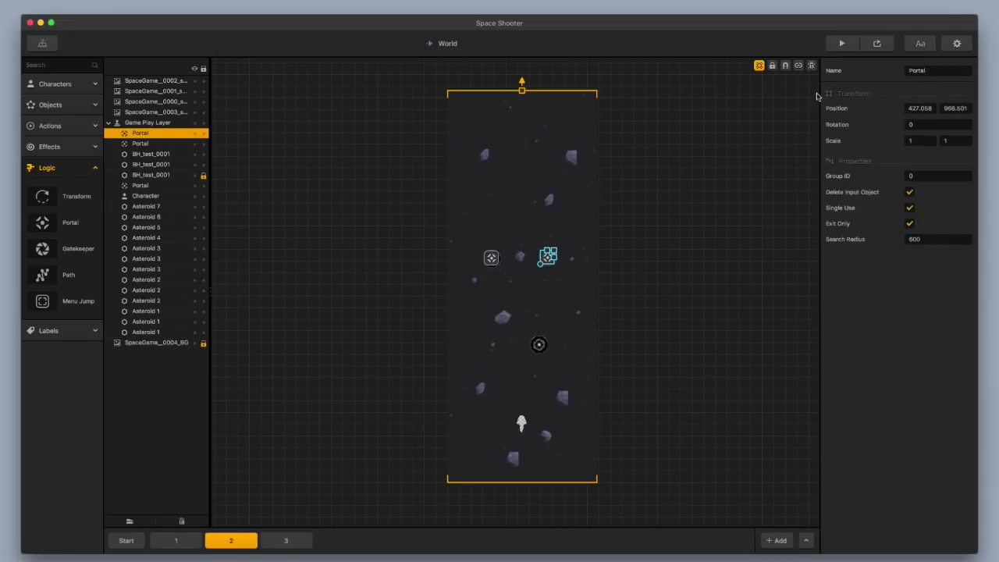
pyautogui.click(841, 43)
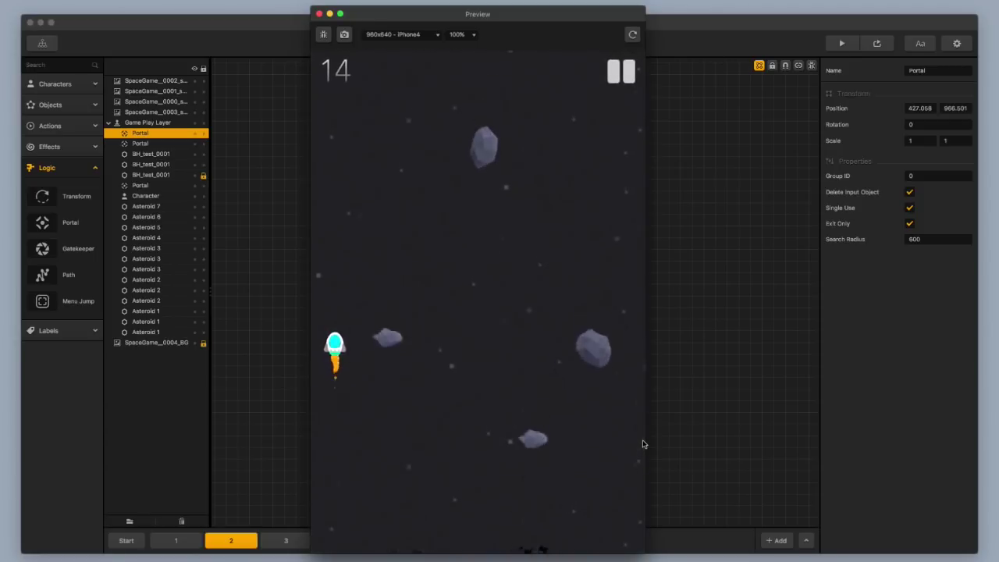
pyautogui.click(861, 342)
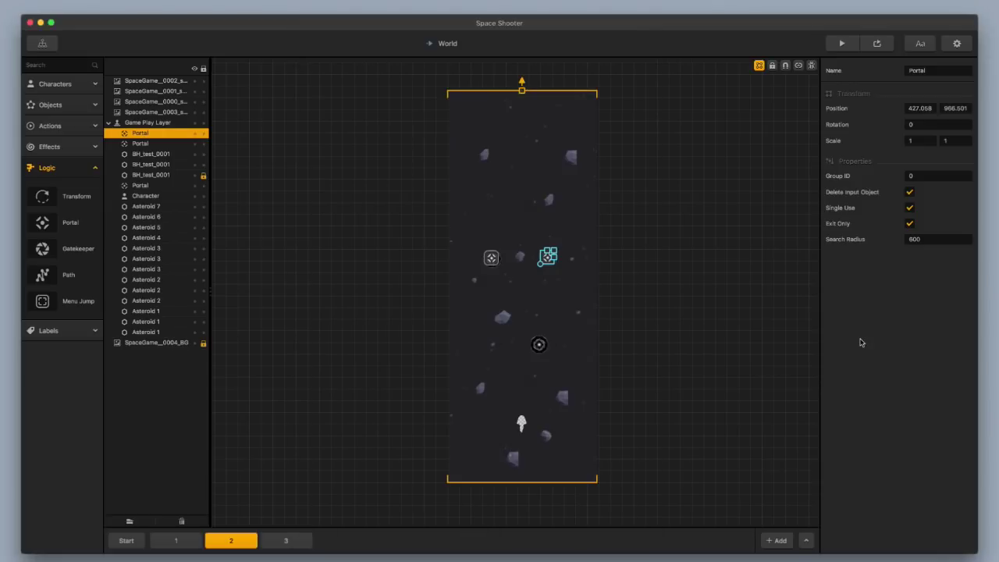